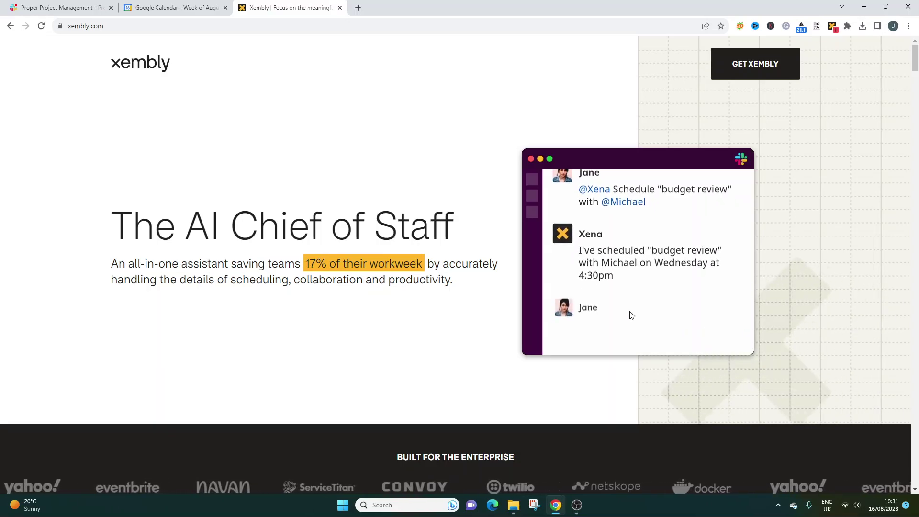
Examine the Xembly homepage sections on effortless scheduling and meeting summaries
scroll(555, 303, "down", 3)
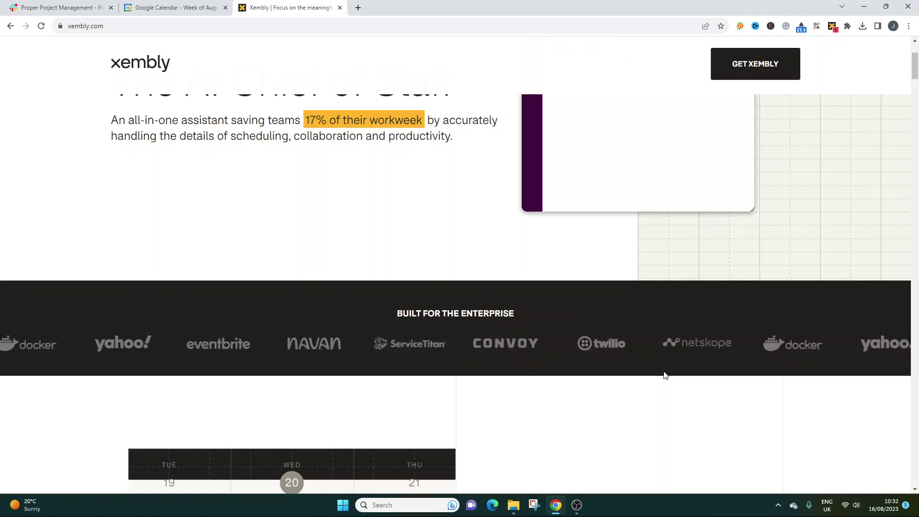
scroll(664, 375, "down", 5)
scroll(624, 366, "down", 2)
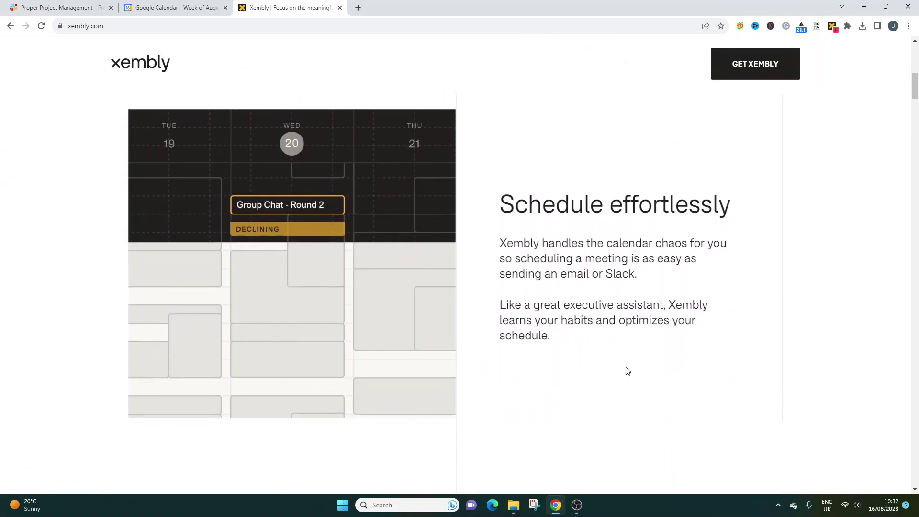
scroll(628, 371, "down", 7)
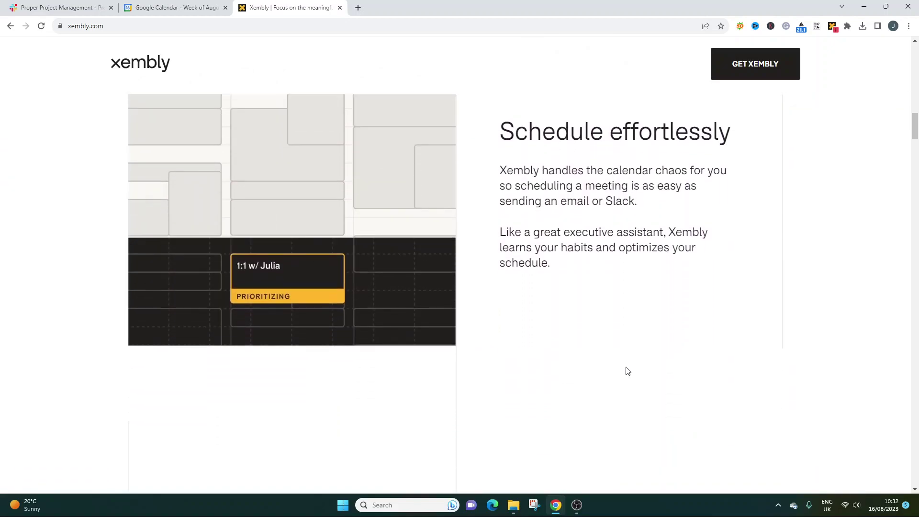
scroll(629, 370, "down", 2)
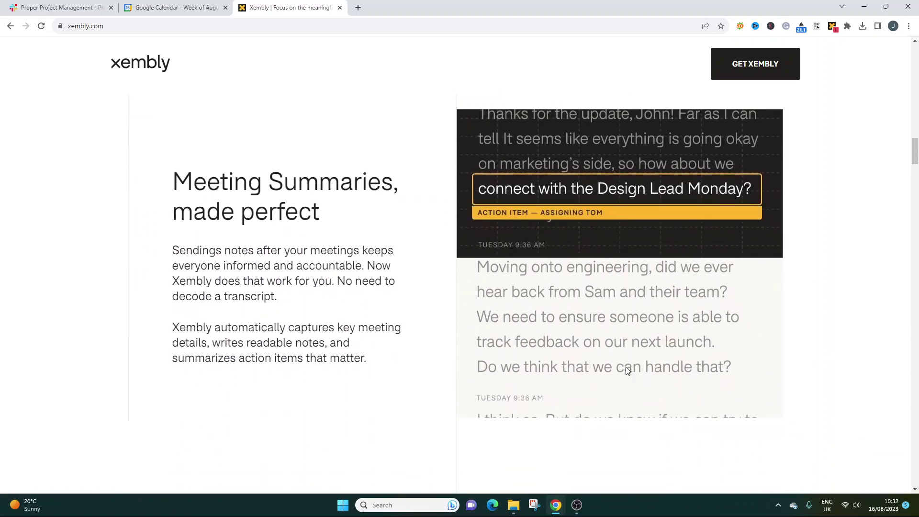
scroll(641, 366, "down", 1)
scroll(797, 366, "down", 2)
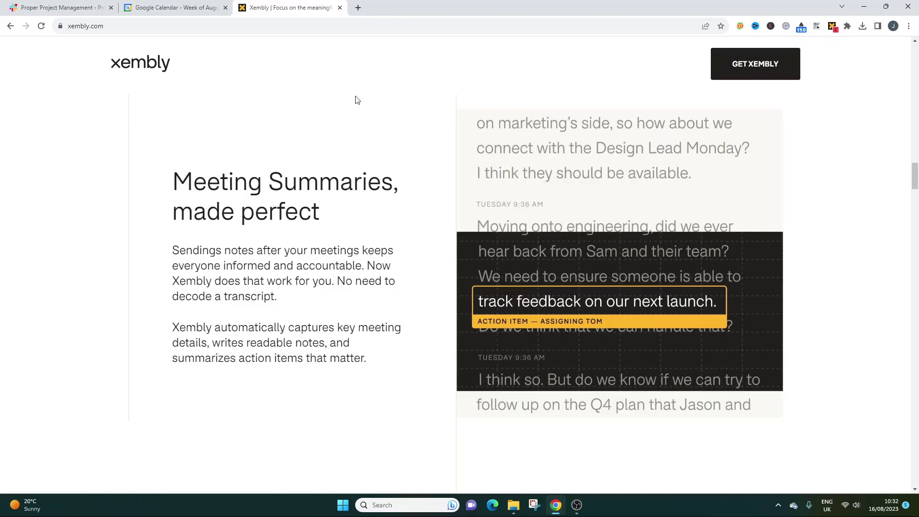
Look over the Slack workspace and the Google Calendar week view
left_click(84, 7)
left_click(156, 8)
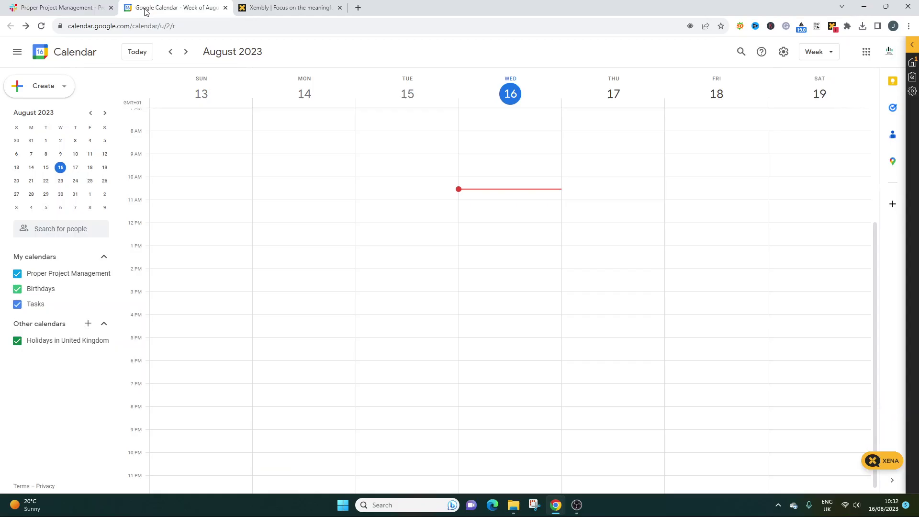
left_click(82, 6)
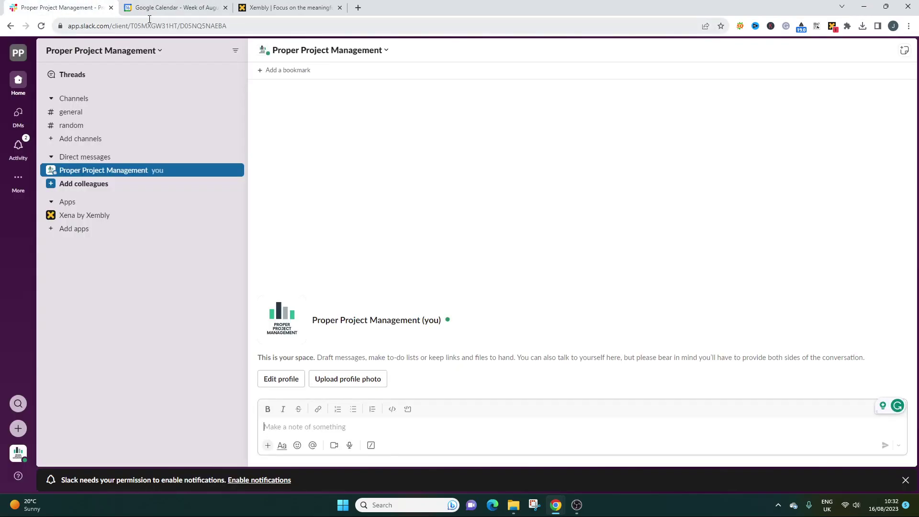
left_click(160, 8)
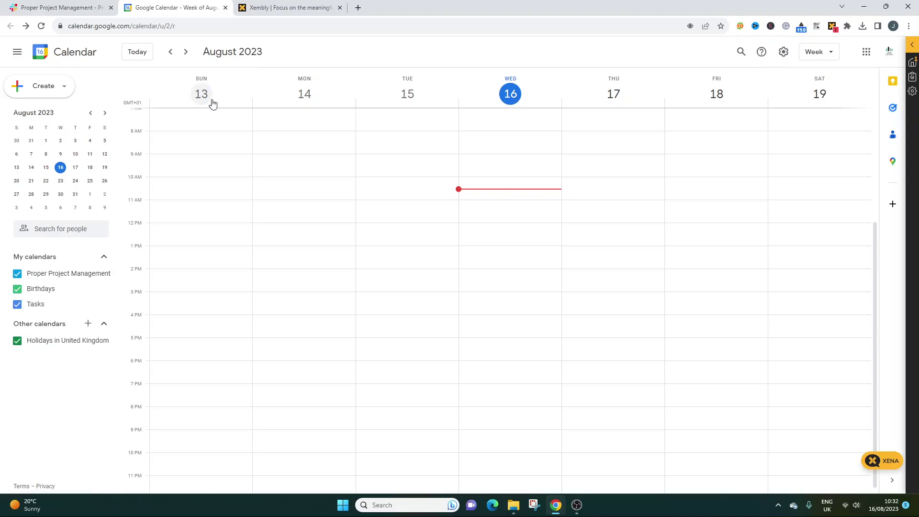
Return to the Xembly website, view the Get Xembly sign-up survey and close it without filling it in
left_click(271, 8)
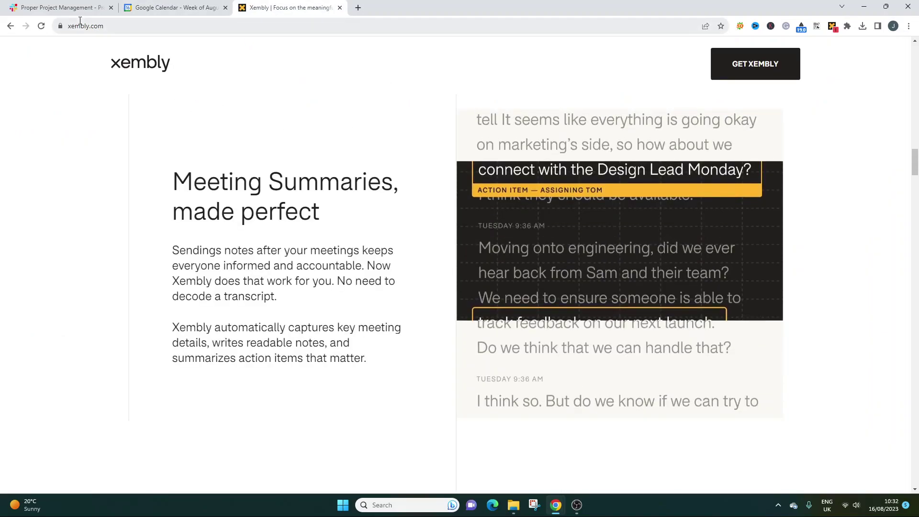
left_click(750, 67)
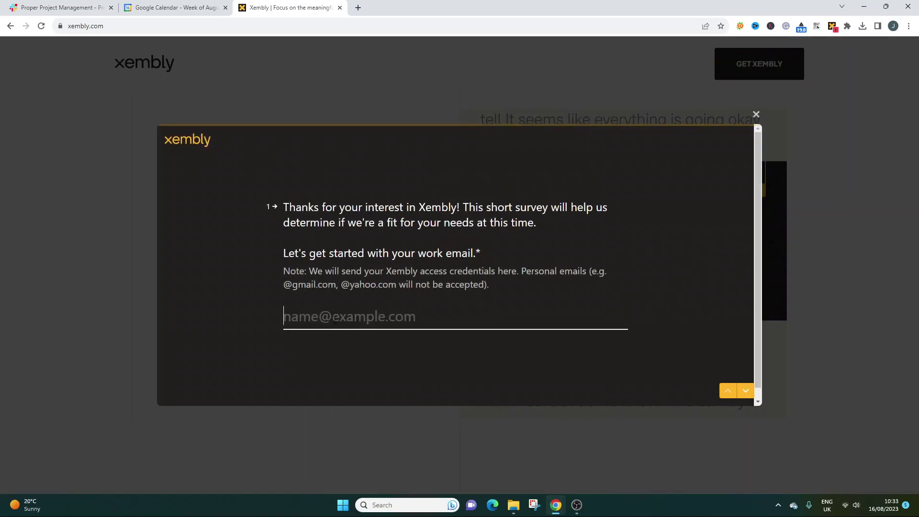
left_click(745, 114)
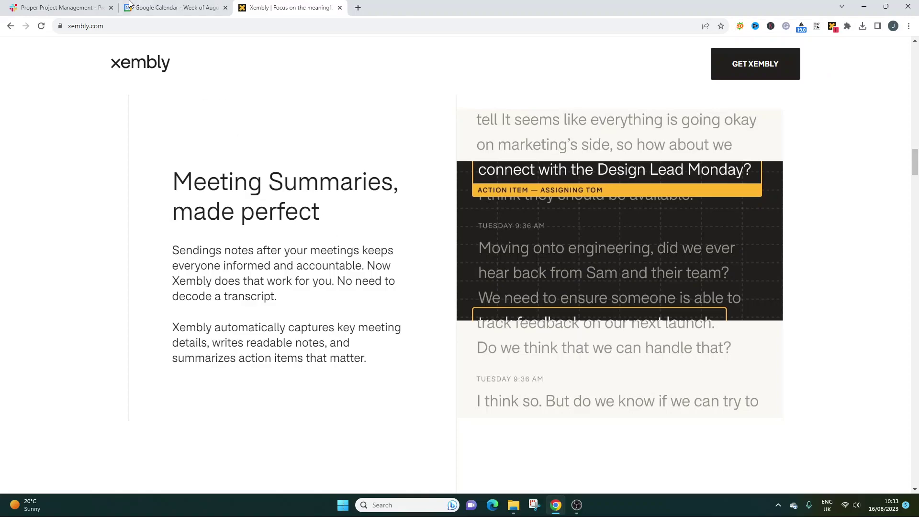
Switch back to the Slack workspace and compare it with the August 2023 week in Google Calendar
key("ctrl+1")
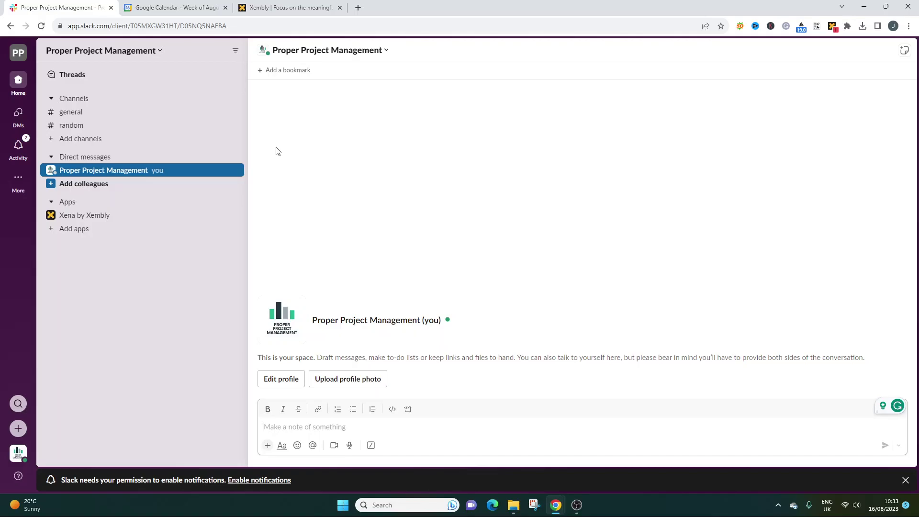
left_click(206, 6)
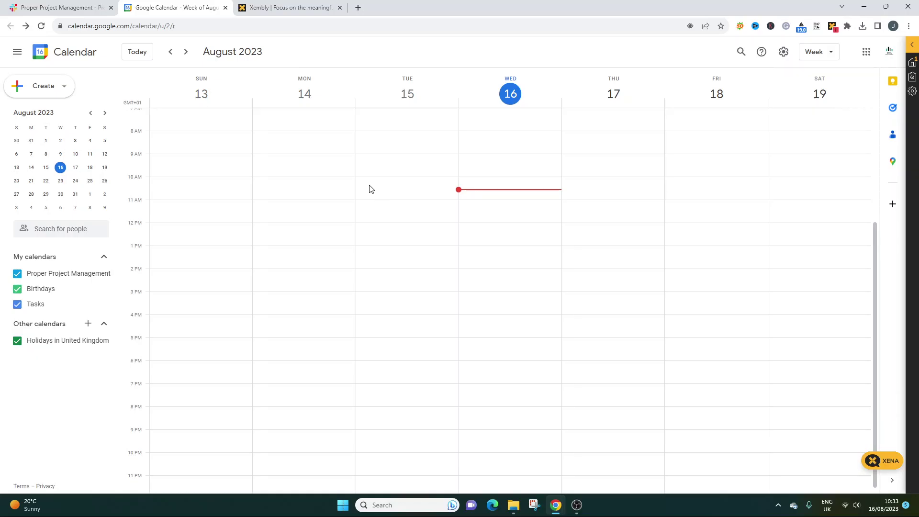
left_click(62, 7)
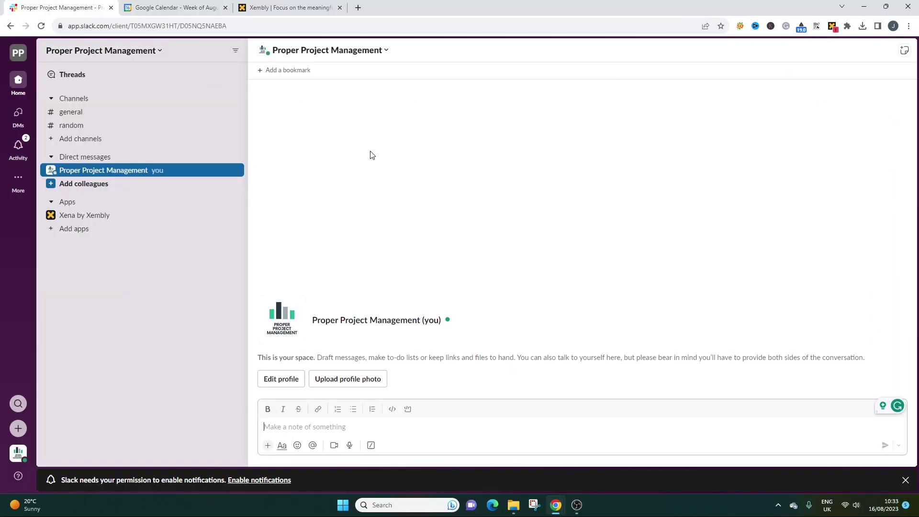
left_click(176, 6)
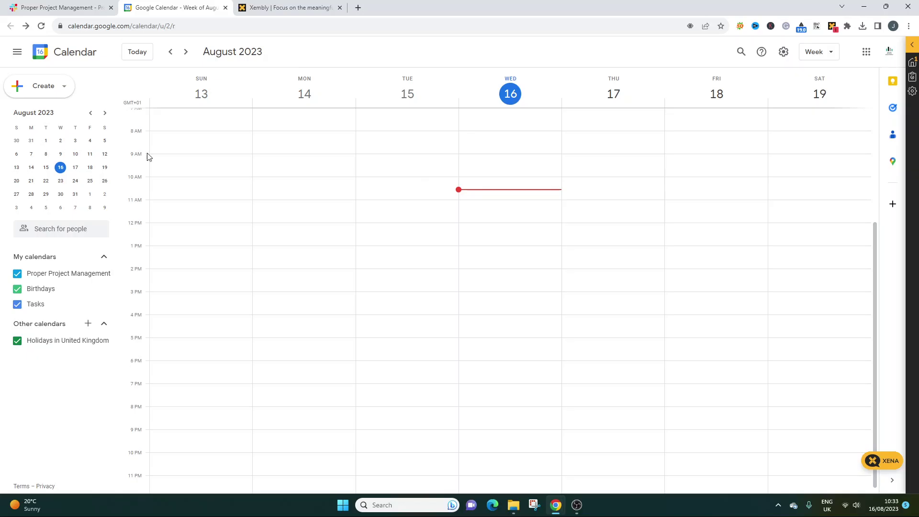
Open the Xena by Xembly conversation in Slack and read the suggested "Try these" prompts in its welcome message
left_click(63, 7)
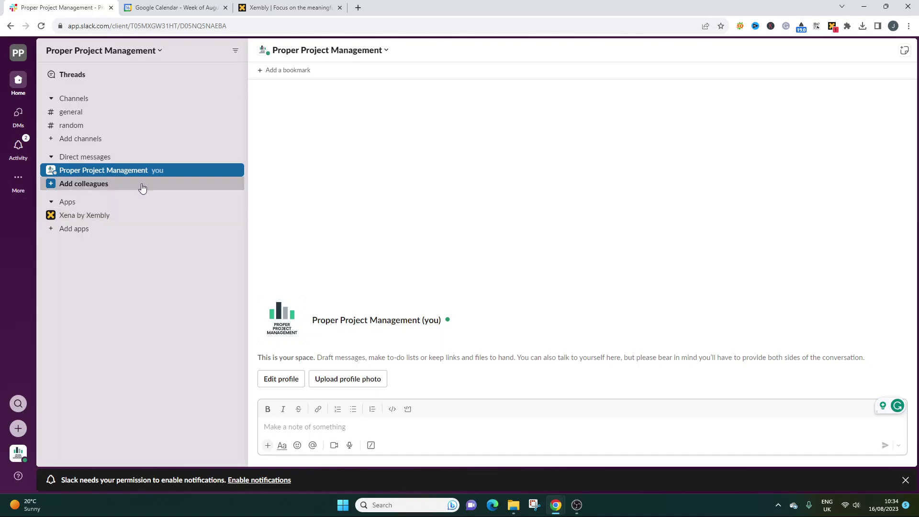
left_click(93, 221)
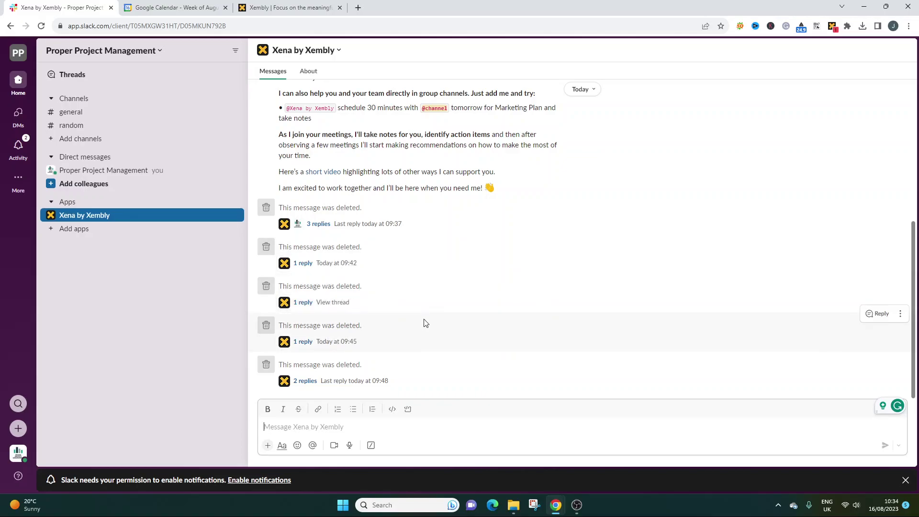
scroll(424, 328, "up", 4)
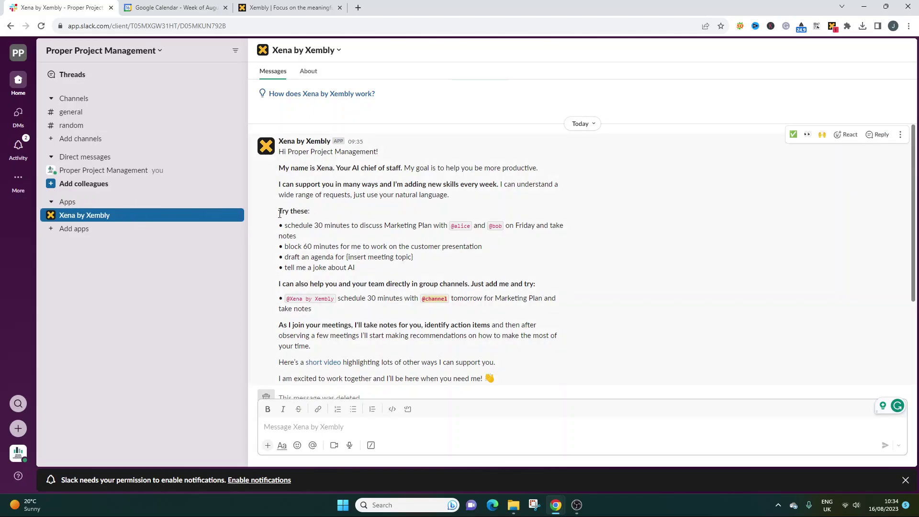
left_click_drag(279, 211, 346, 209)
left_click(350, 209)
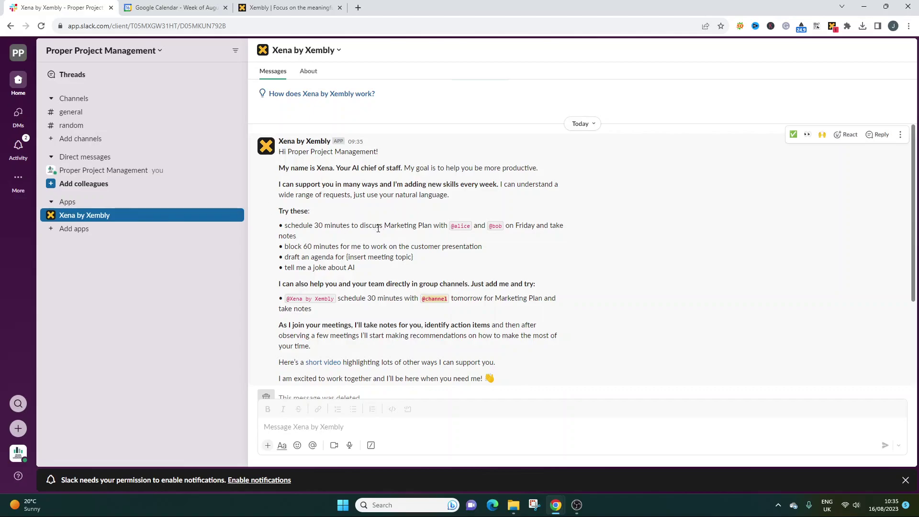
mouse_move(291, 228)
left_mouse_down()
mouse_move(365, 260)
mouse_move(275, 228)
left_mouse_up()
left_click(320, 235)
left_click_drag(285, 225, 389, 274)
left_click(389, 274)
Review the Marketing Plan scheduling example, check the week in Google Calendar and return to the Xena conversation in Slack
left_click(328, 426)
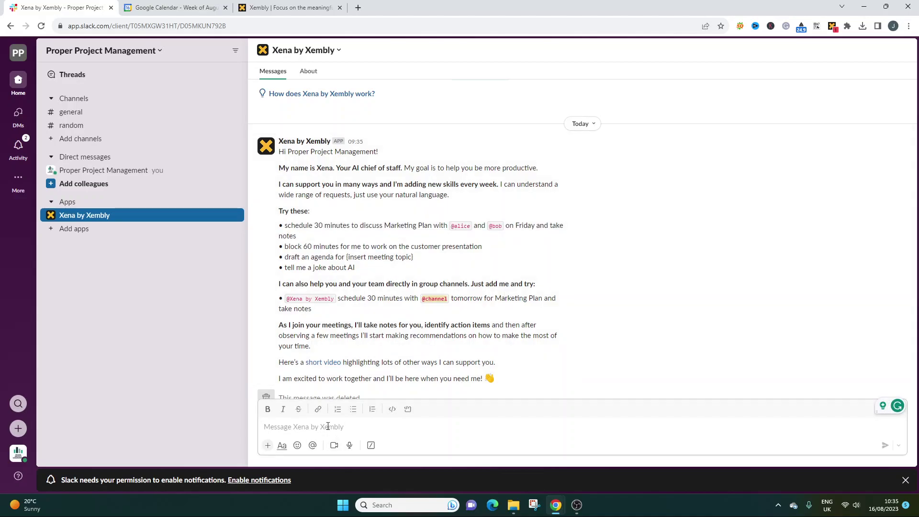
left_click(300, 226)
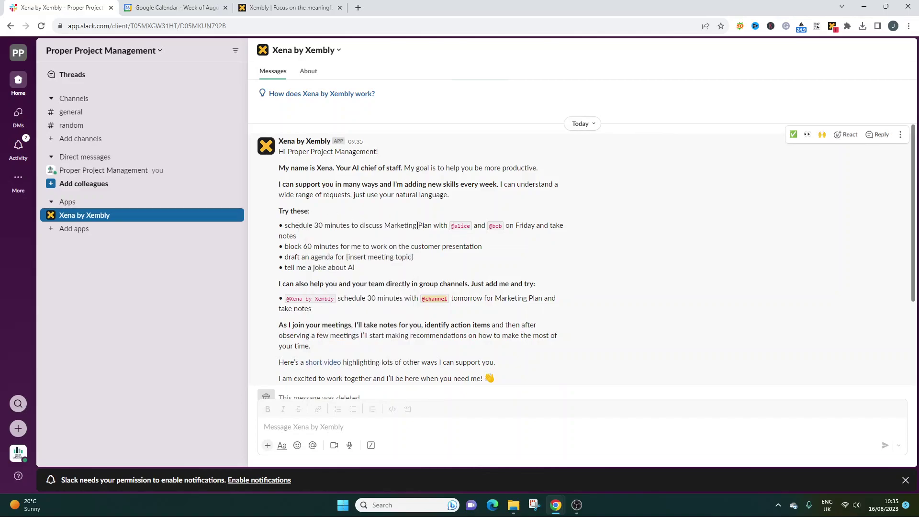
left_click(368, 427)
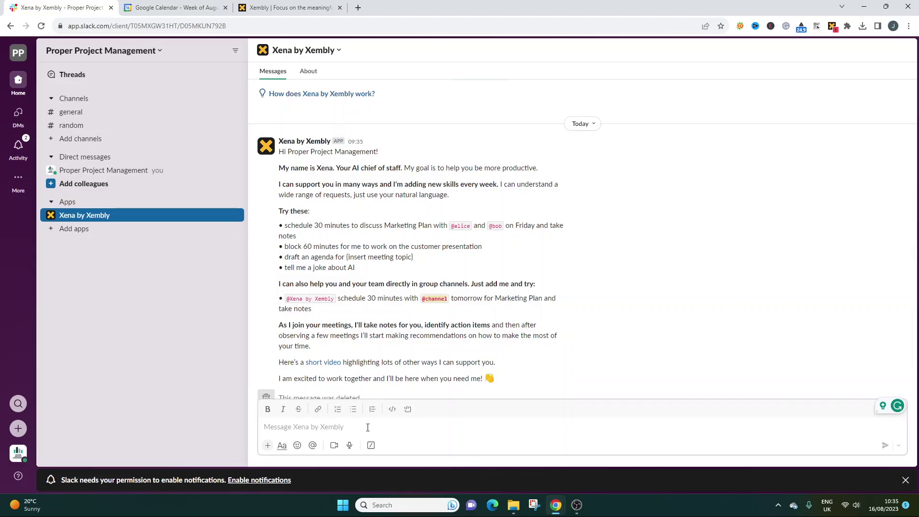
left_click(173, 7)
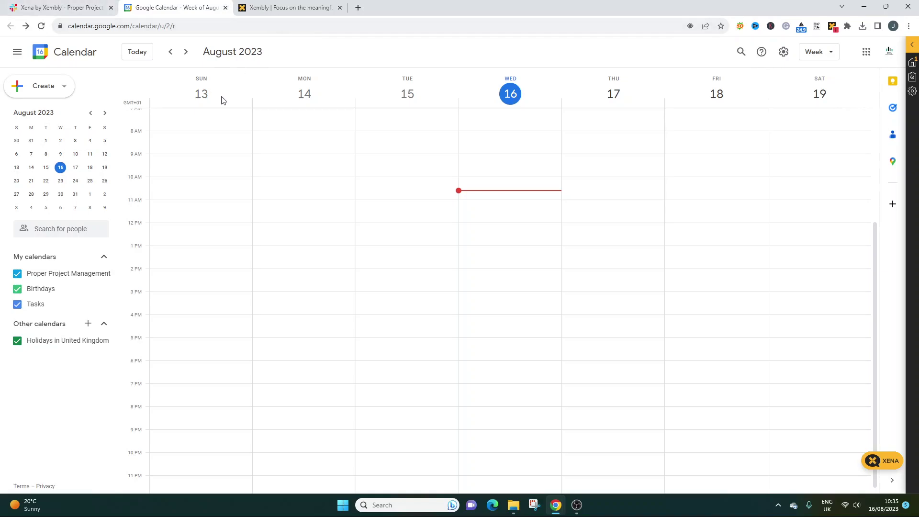
left_click(43, 8)
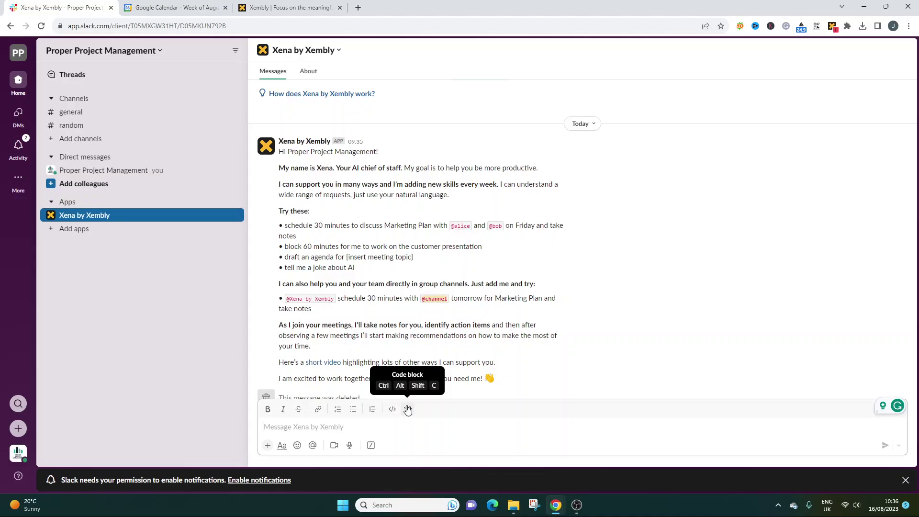
Draft a message to Xena reading "Schedule a meeting today at 2pm to discuss the project launch. Invite @"
type("S")
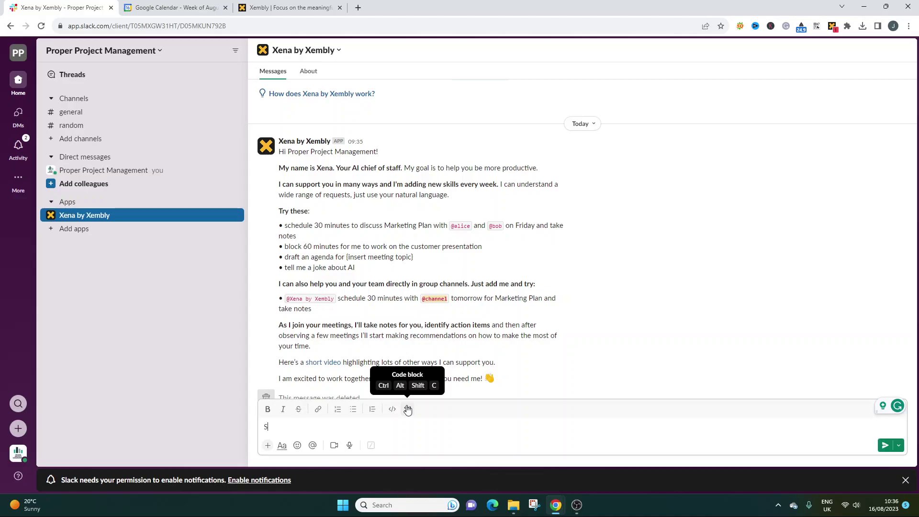
type("chedule a meeting today at")
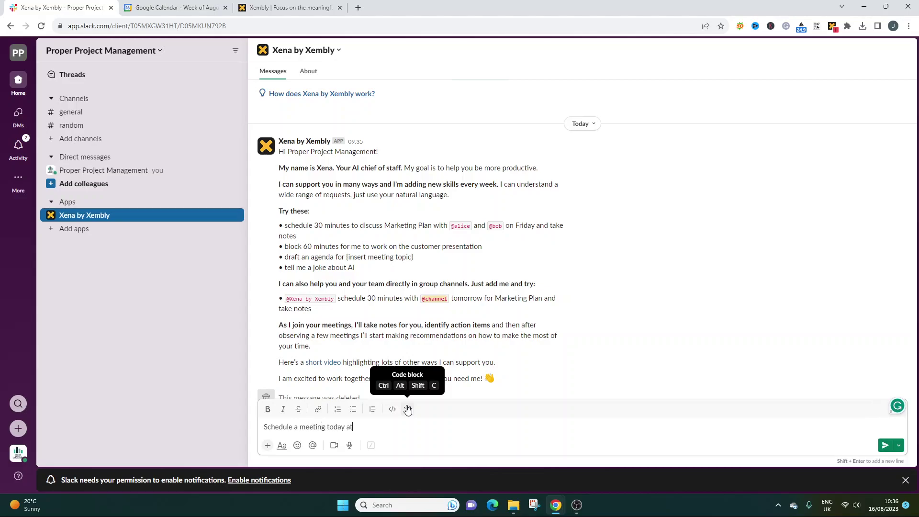
type(" 2pm to dicuss the")
key("BackSpace")
key("BackSpace")
key("BackSpace")
key("BackSpace")
key("BackSpace")
key("BackSpace")
key("BackSpace")
key("BackSpace")
key("BackSpace")
type("scuss t")
type("he project")
type(" s")
type(" launch. I")
type("nvite @")
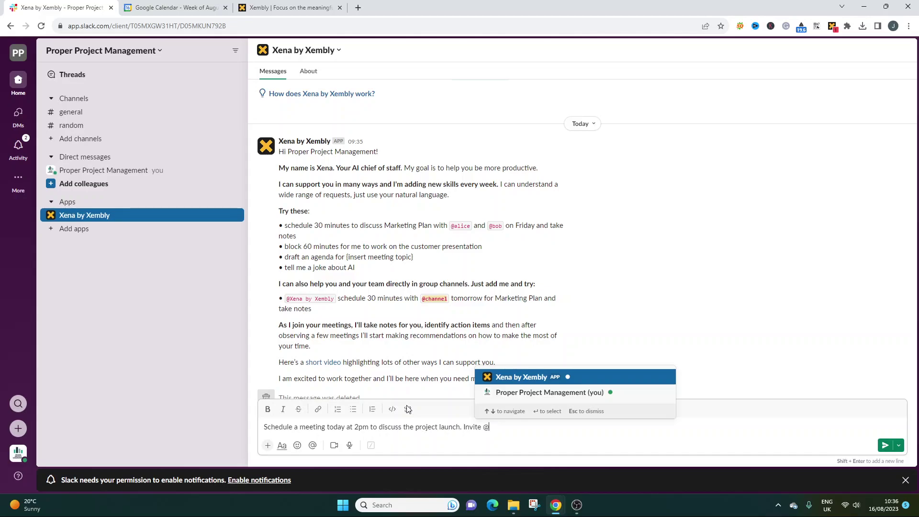
type("jeremy")
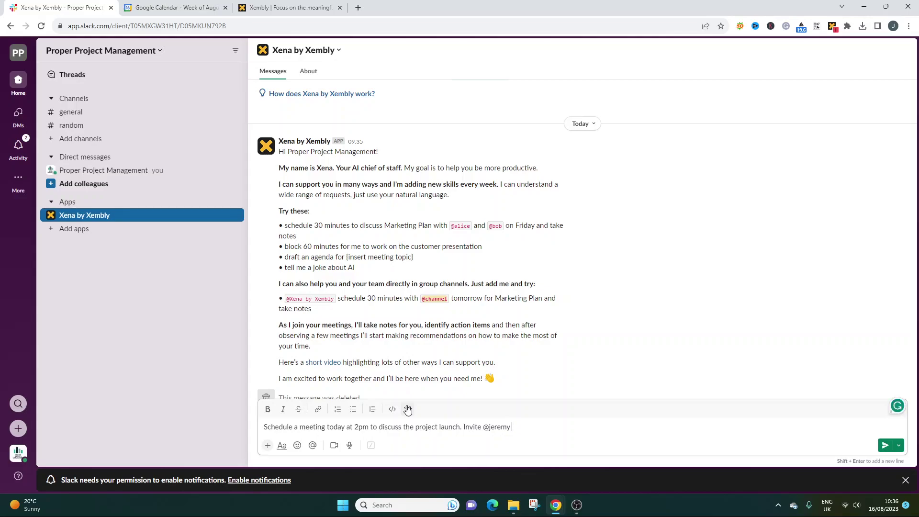
key("BackSpace")
key("BackSpace")
key("BackSpace")
key("BackSpace")
key("BackSpace")
key("BackSpace")
key("BackSpace")
Complete the request with "and record meeting notes.", send it to Xena and open the reply thread
type("and record meeting notes.")
left_click(885, 446)
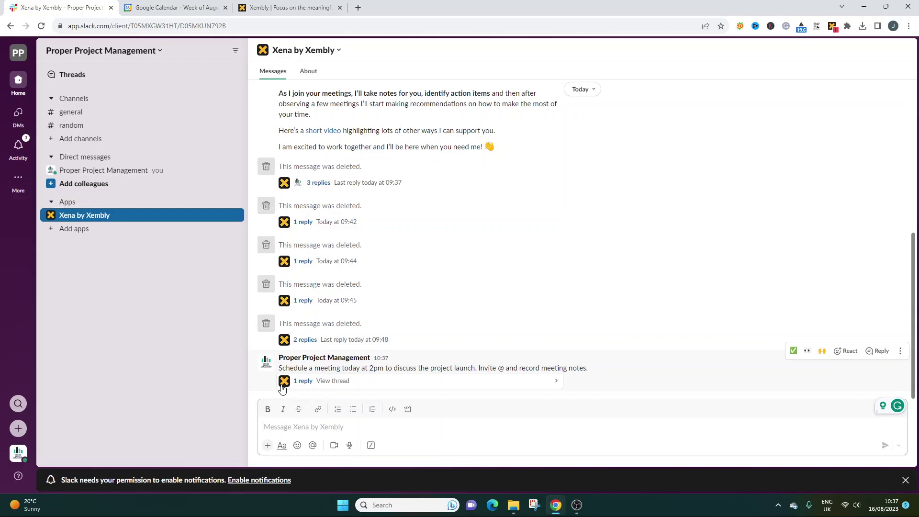
left_click(328, 384)
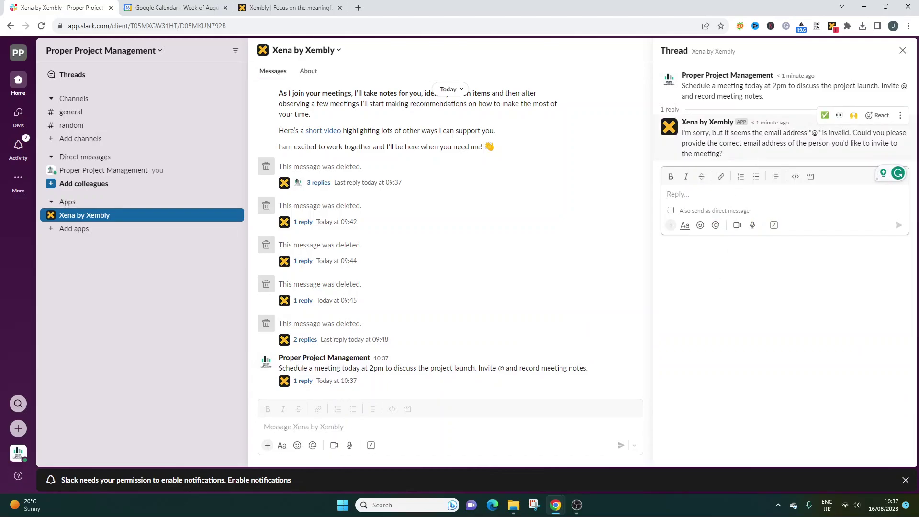
Copy the sent meeting request into a new message, insert the invitee's full email address after "Invite" and send it
triple_click(392, 369)
key("ctrl+c")
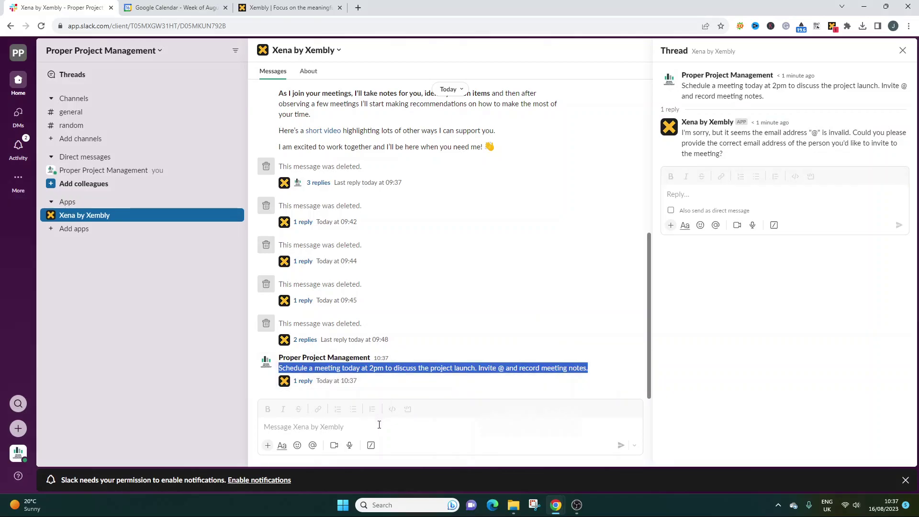
left_click(379, 425)
key("ctrl+v")
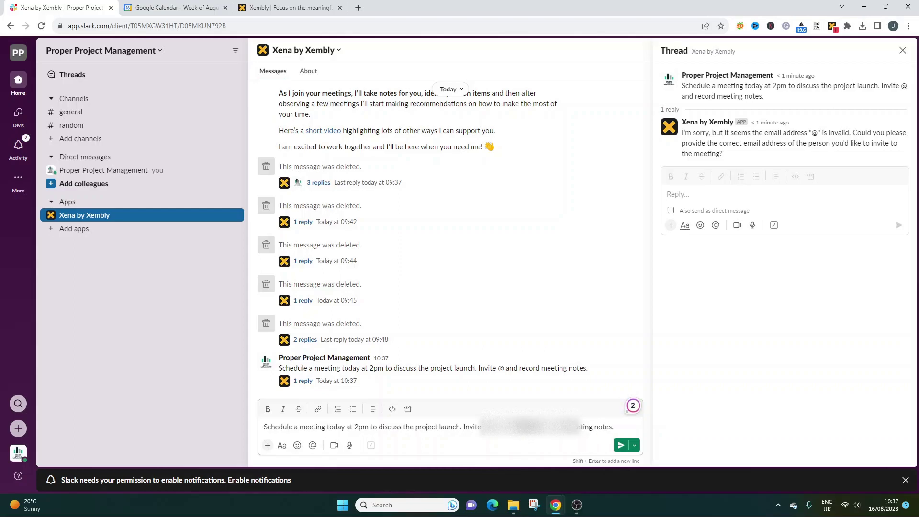
type("gmail.com")
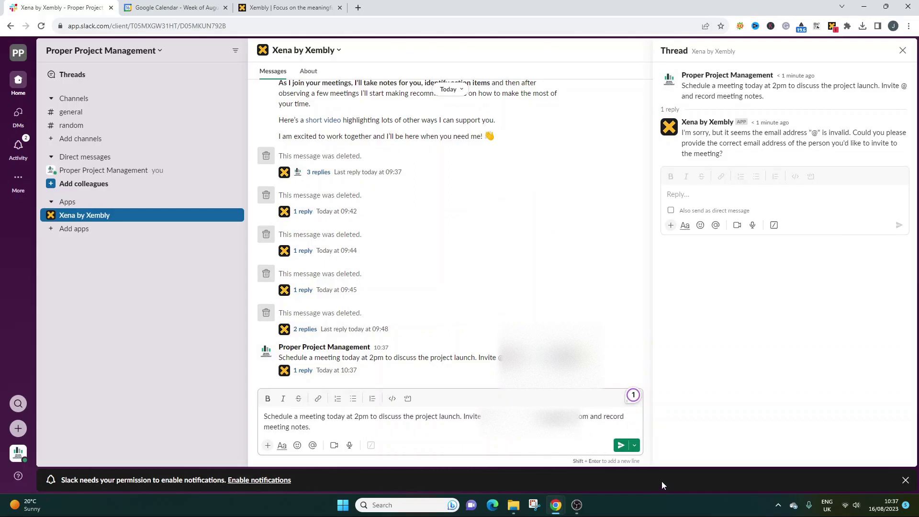
left_click(621, 445)
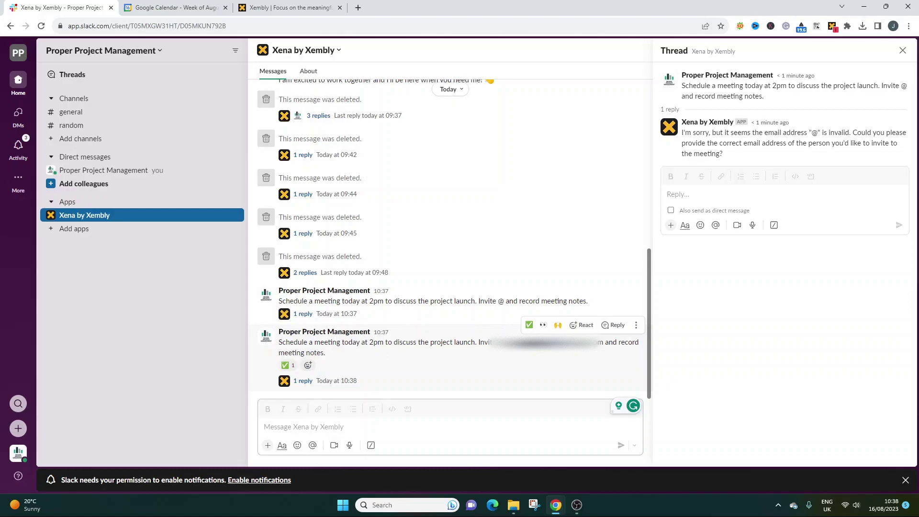
left_click_drag(498, 343, 599, 343)
left_click(466, 353)
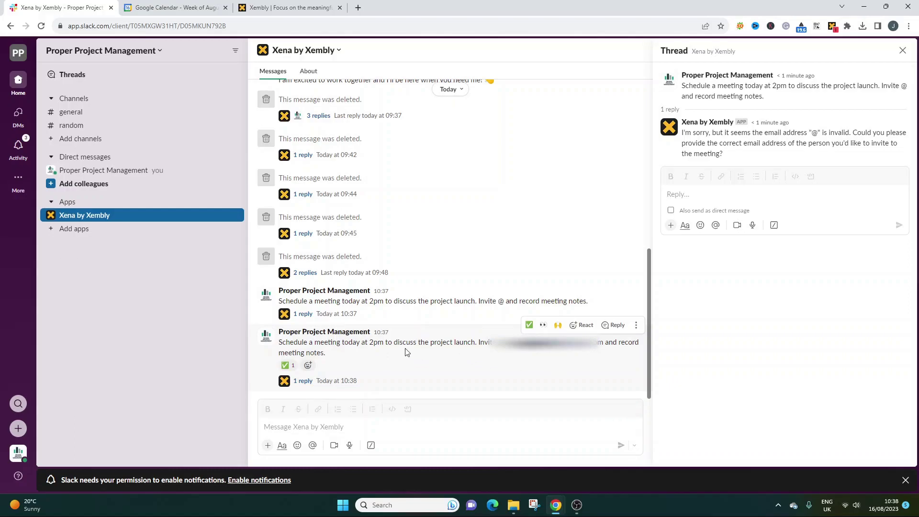
Open the reply thread of the latest project launch meeting request and read Xena's scheduling reply
left_click(340, 381)
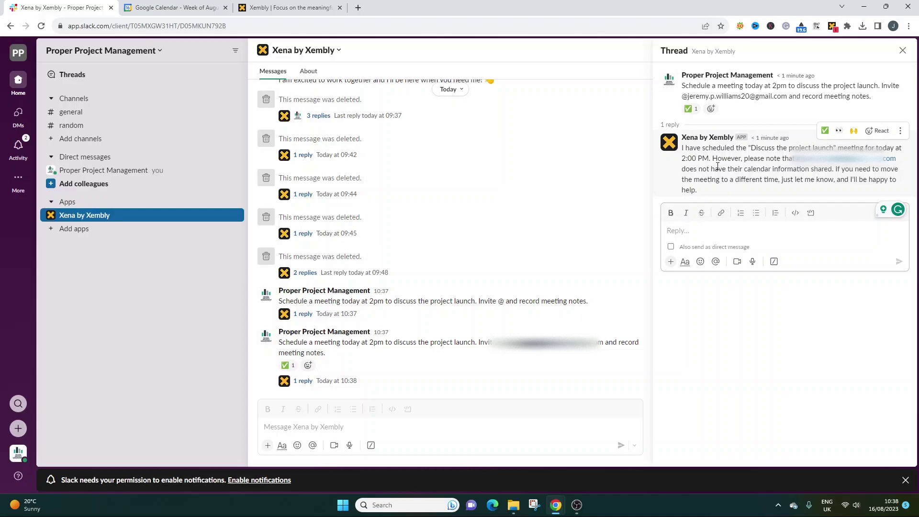
double_click(792, 169)
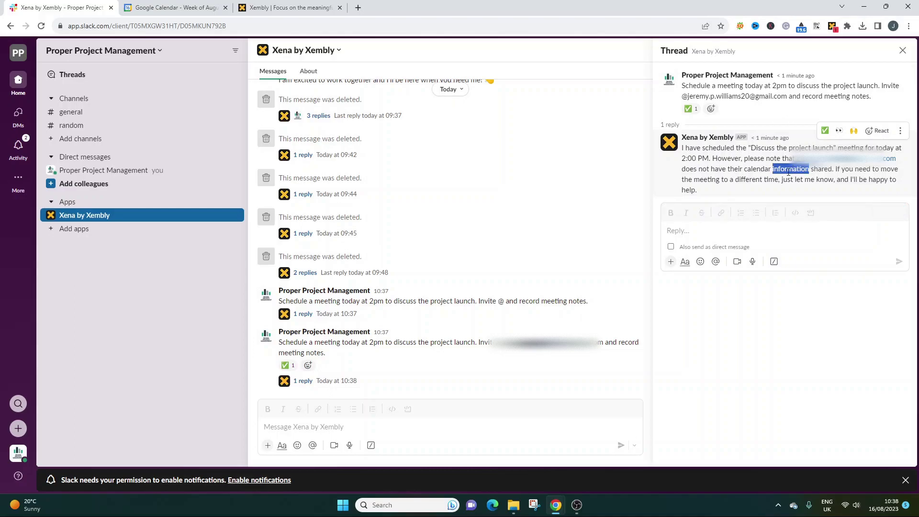
left_click(780, 179)
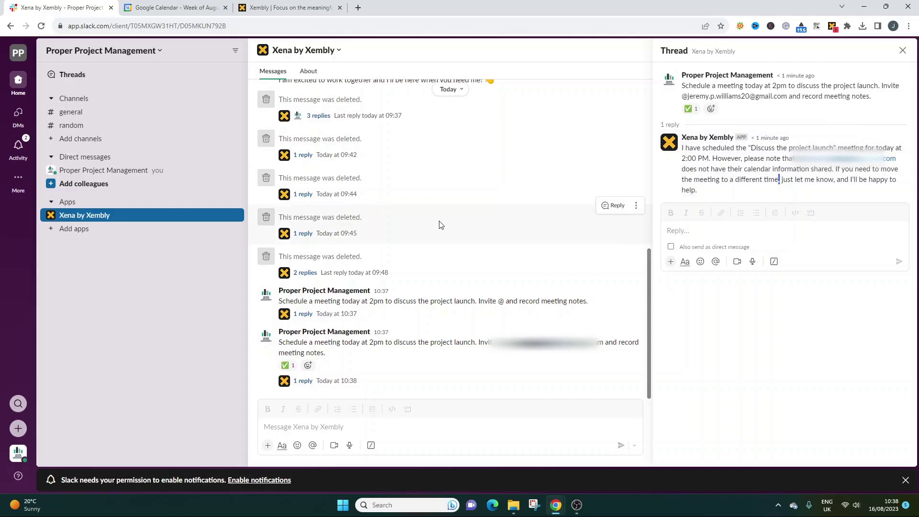
Open the "Discuss the project launch" event in Google Calendar and review its guests and recording disclaimer
left_click(172, 7)
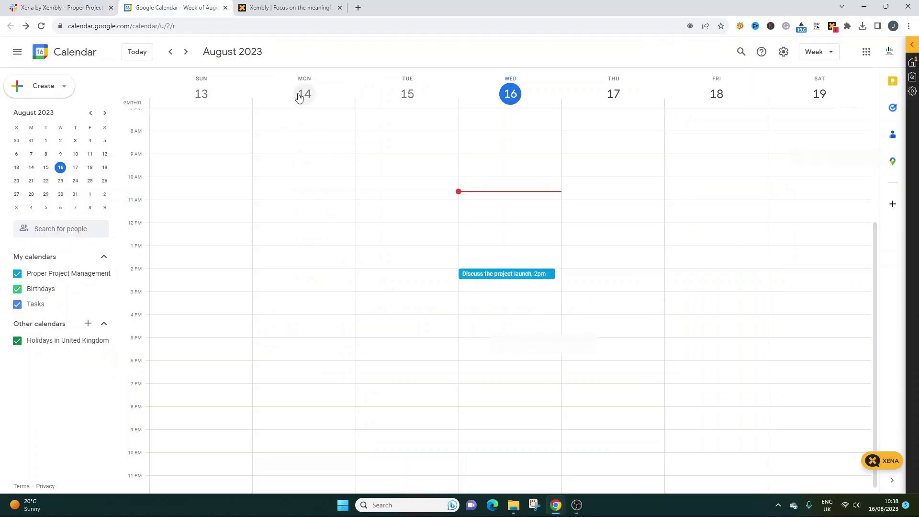
double_click(519, 278)
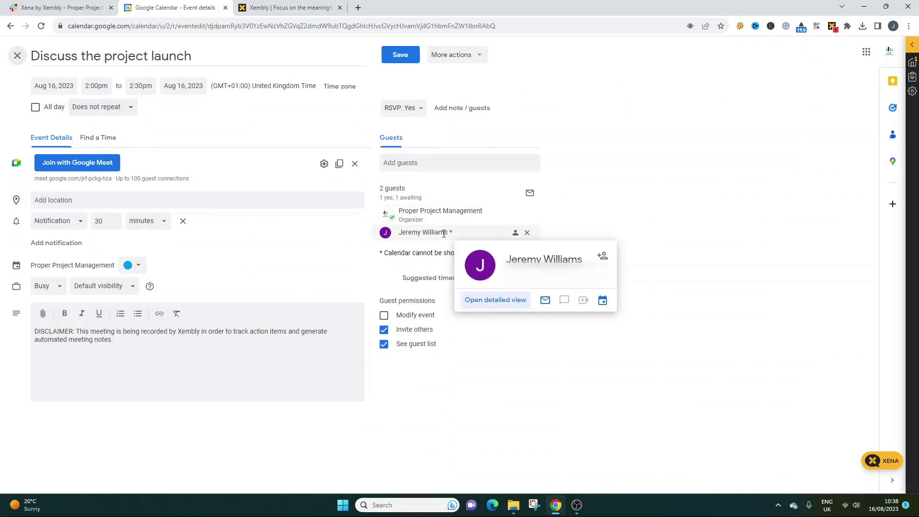
double_click(97, 331)
left_click(136, 338)
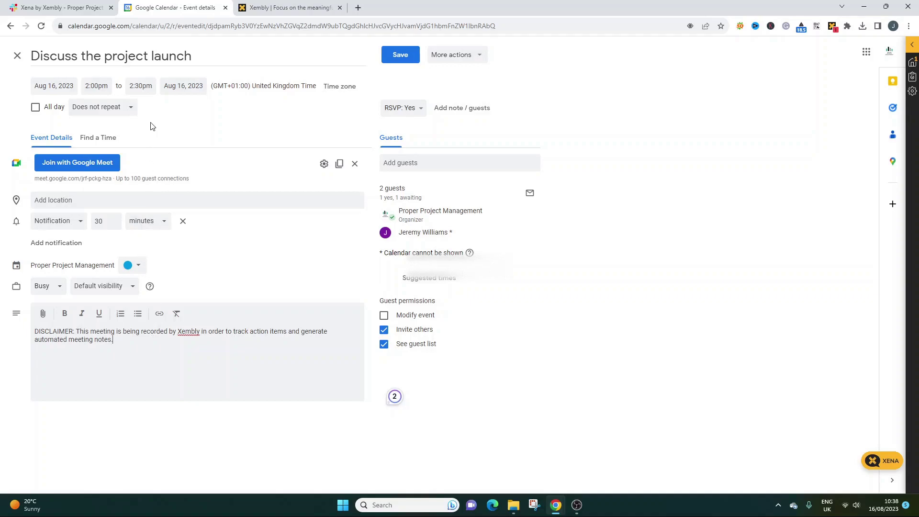
Reply in Xena's Slack thread with "Please shorten the meeting to 30 minutes, keep the start time at 2pm"
left_click(47, 7)
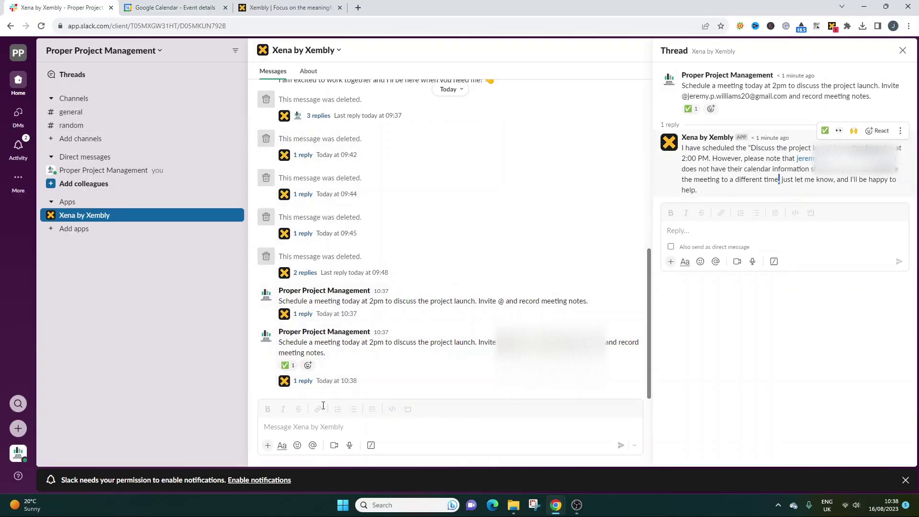
left_click(698, 230)
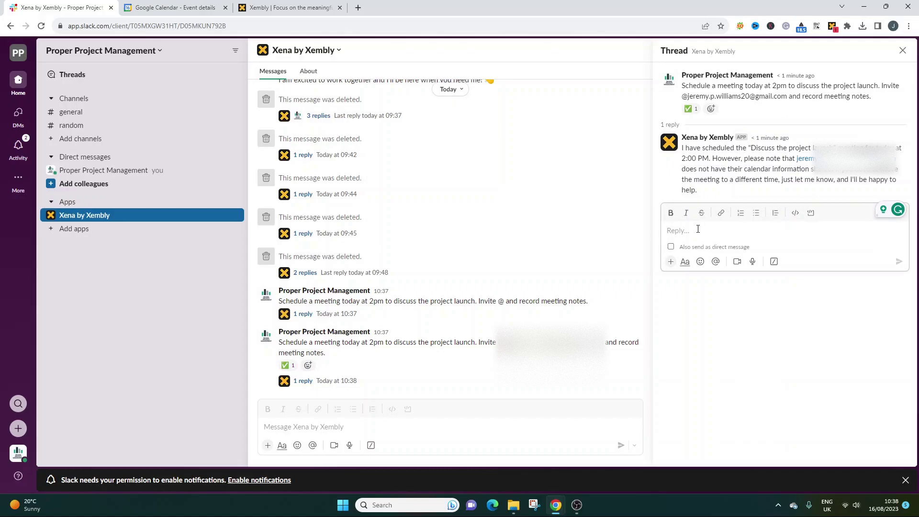
type("Please ")
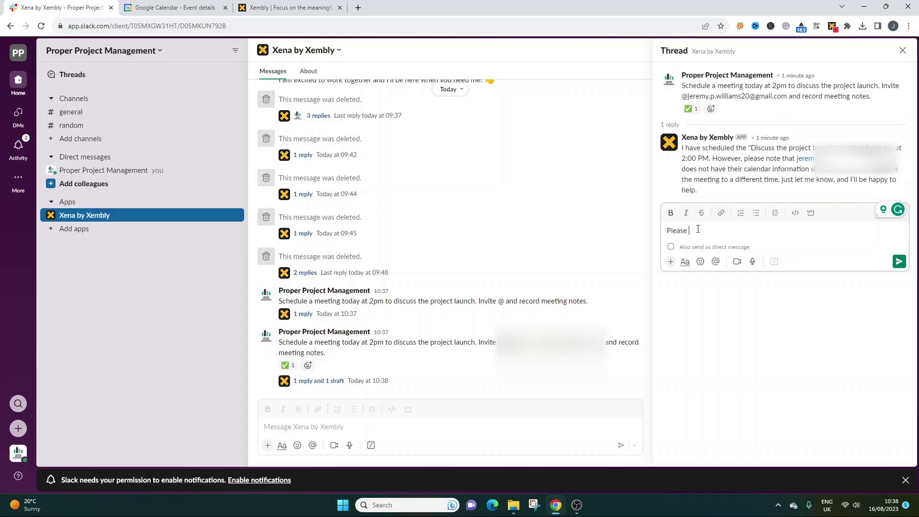
type("shorten the meeting to 30 minutes")
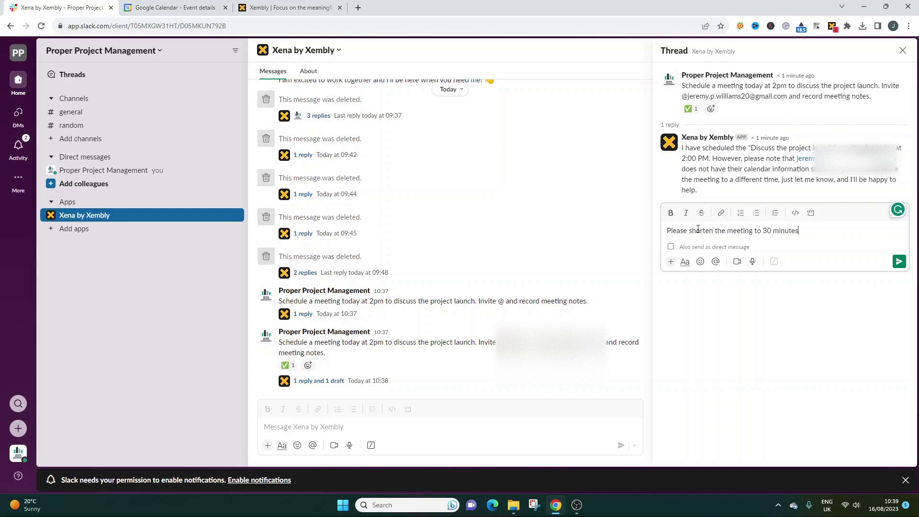
type(", keep the start time at 2pm")
key("Return")
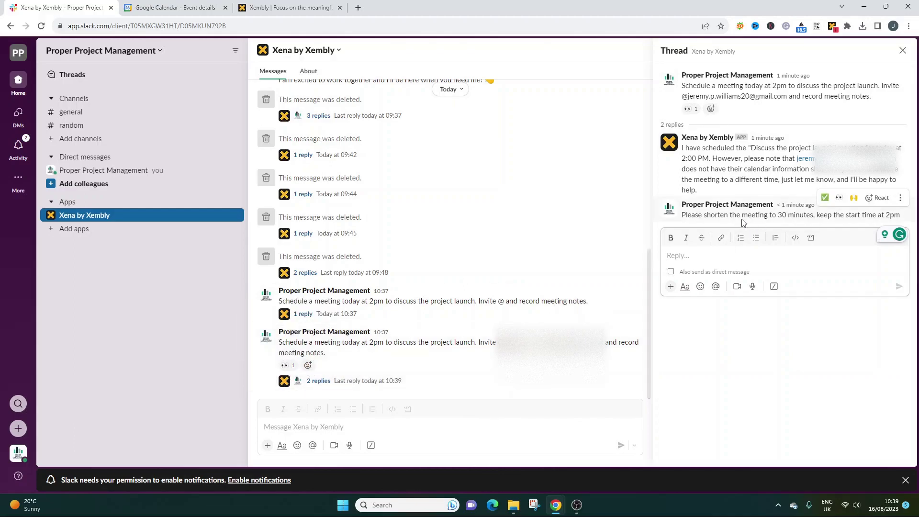
Check the project launch meeting in the Google Calendar week view and return to the Xena conversation in Slack
left_click(858, 257)
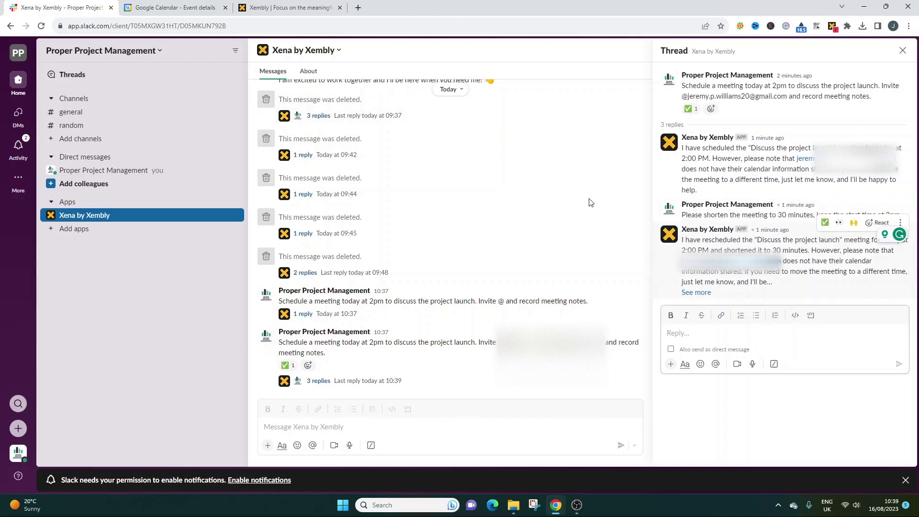
left_click(198, 13)
left_click(17, 56)
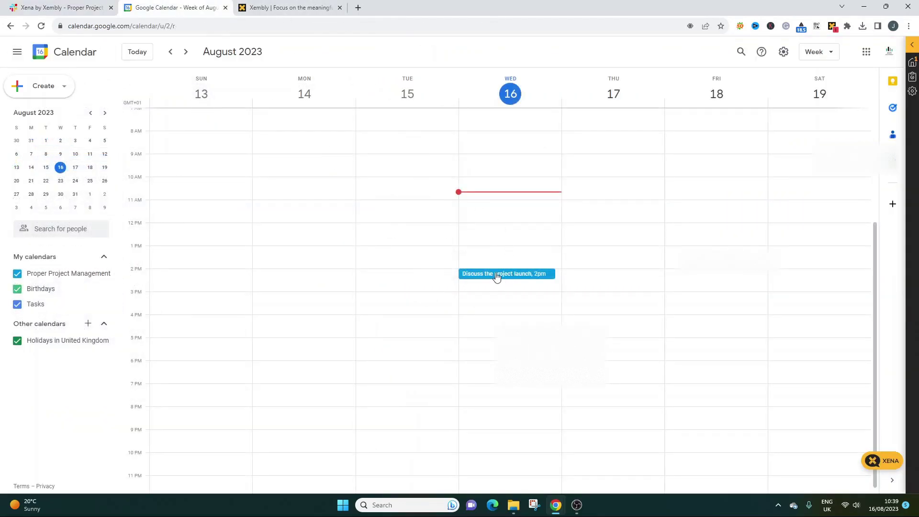
left_click(67, 8)
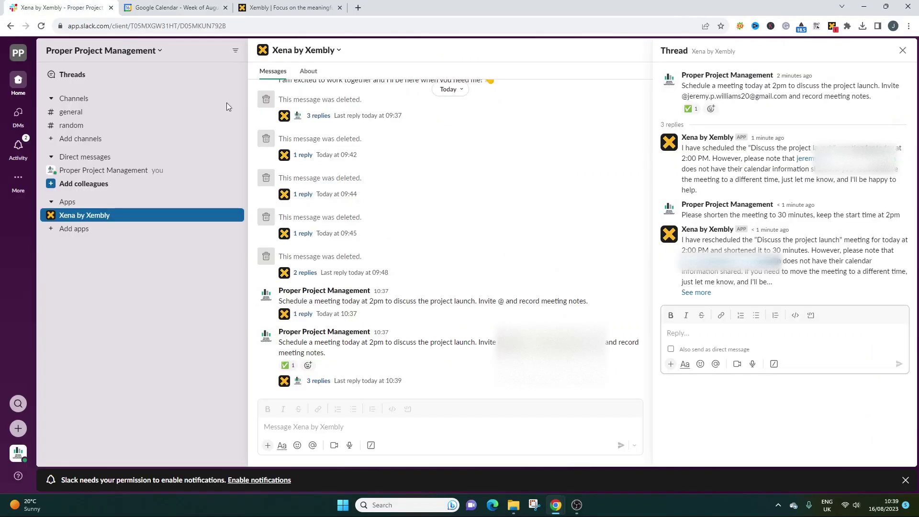
left_click(349, 426)
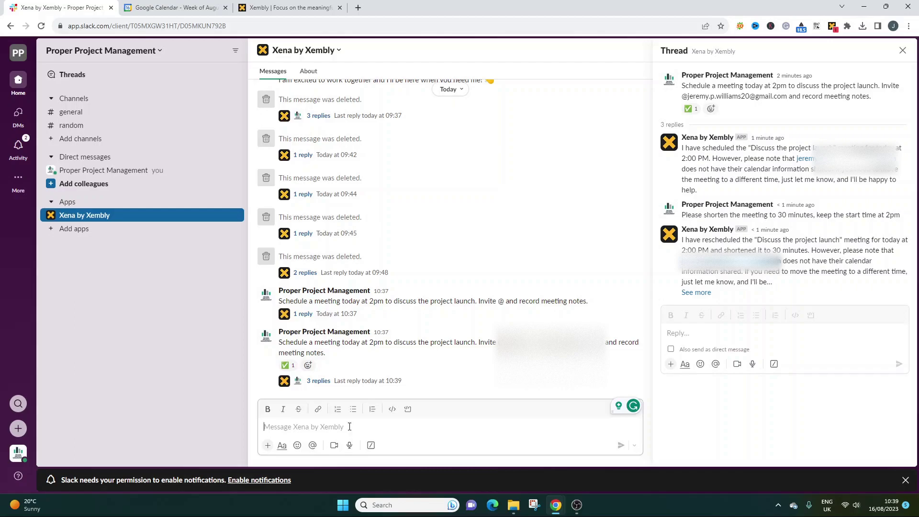
type("Set up a ")
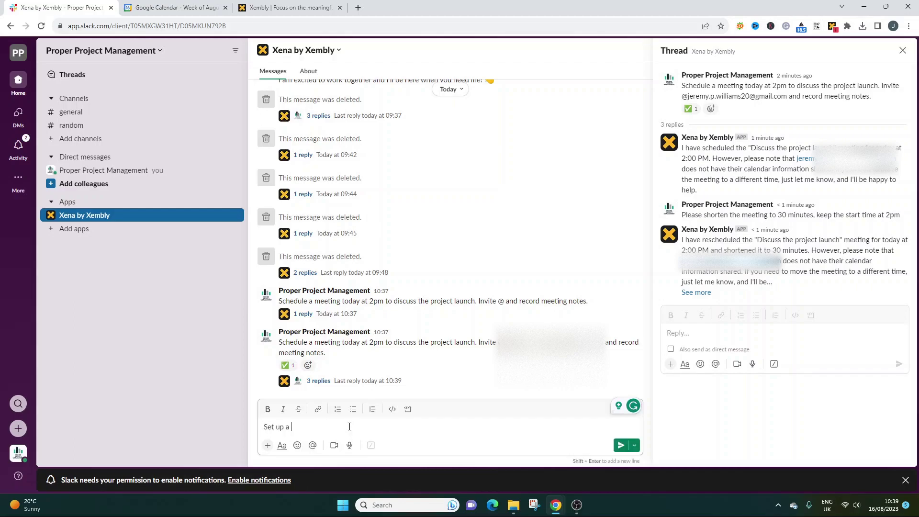
type("recurring daily meeting at 9-10 to discuss ...")
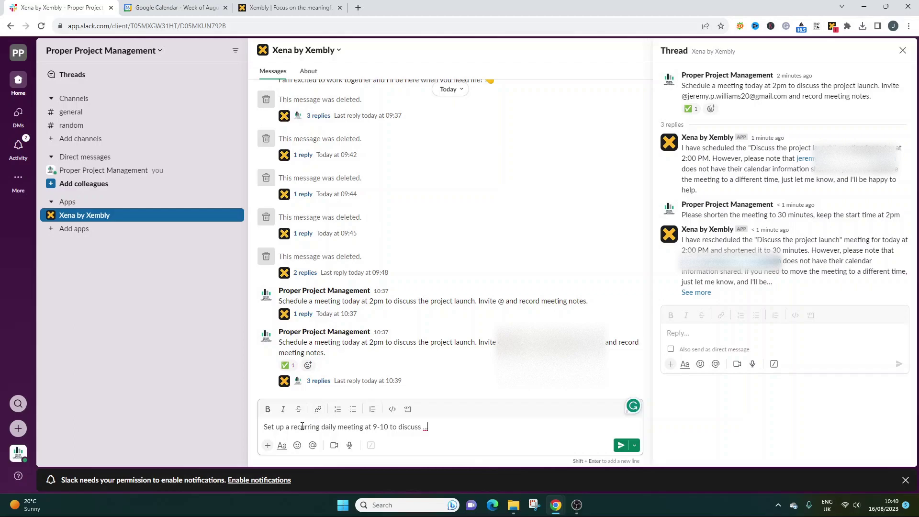
Replace the drafted message with "Block out 15 minutes everyday for a coffee break at 9:15am" and send it to Xena
triple_click(281, 426)
type("Blo")
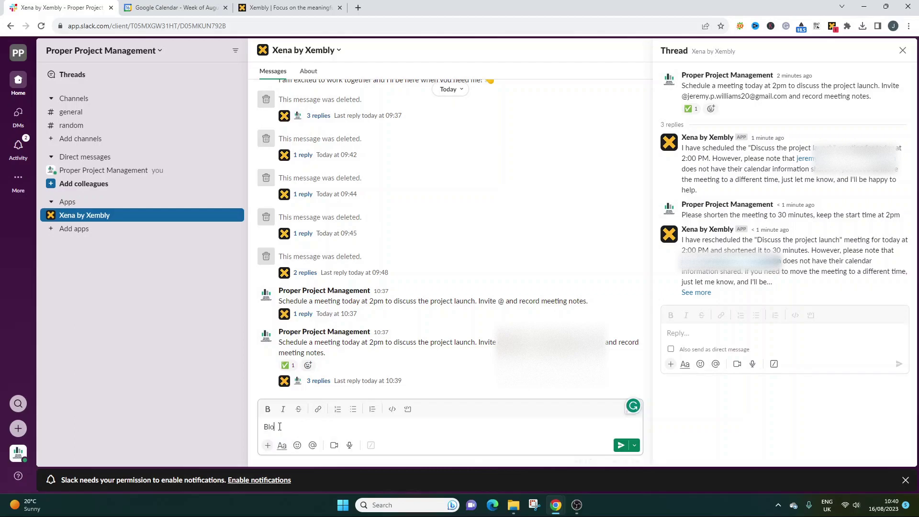
type("ck but 15 minutes everyday")
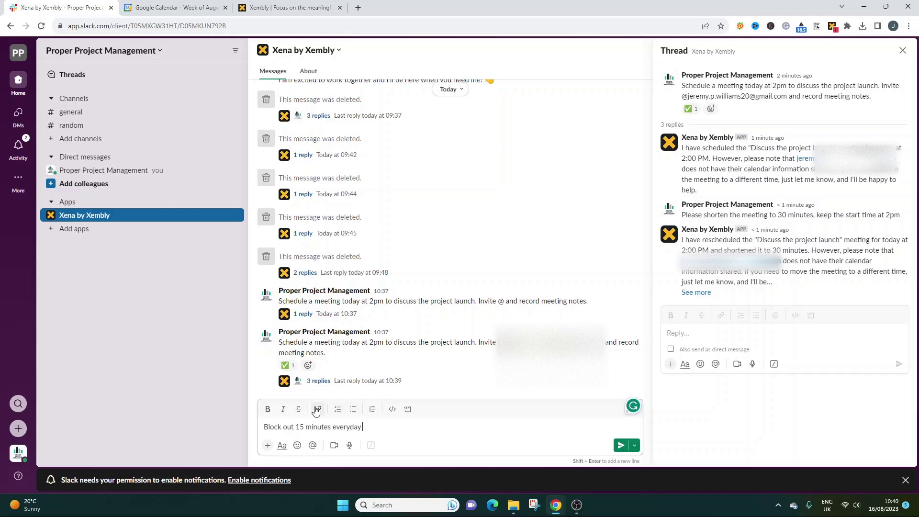
type(" for a coffee break at 9:15am")
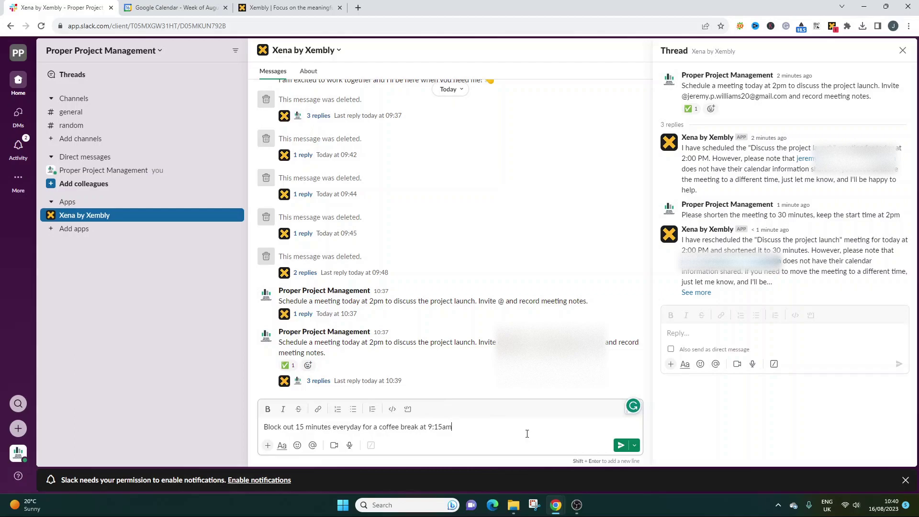
key("Return")
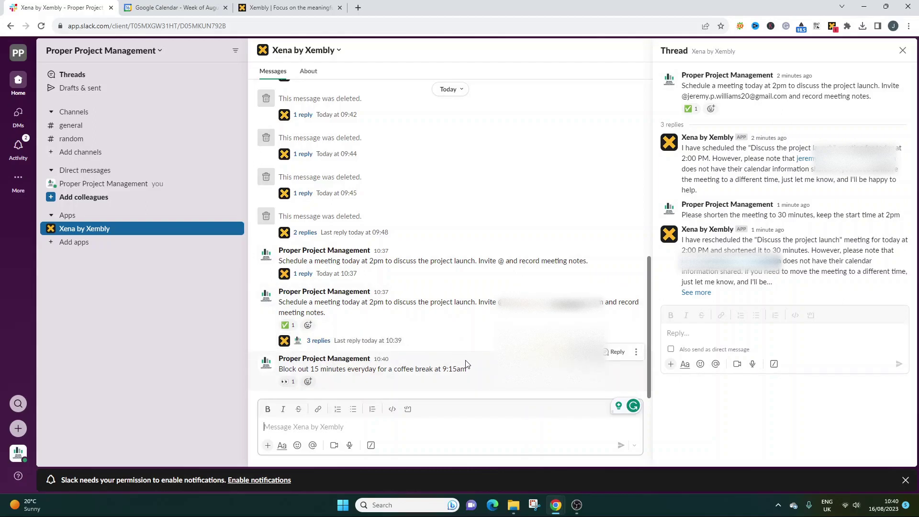
Open the coffee break request's thread and read Xena's reply
left_click(349, 380)
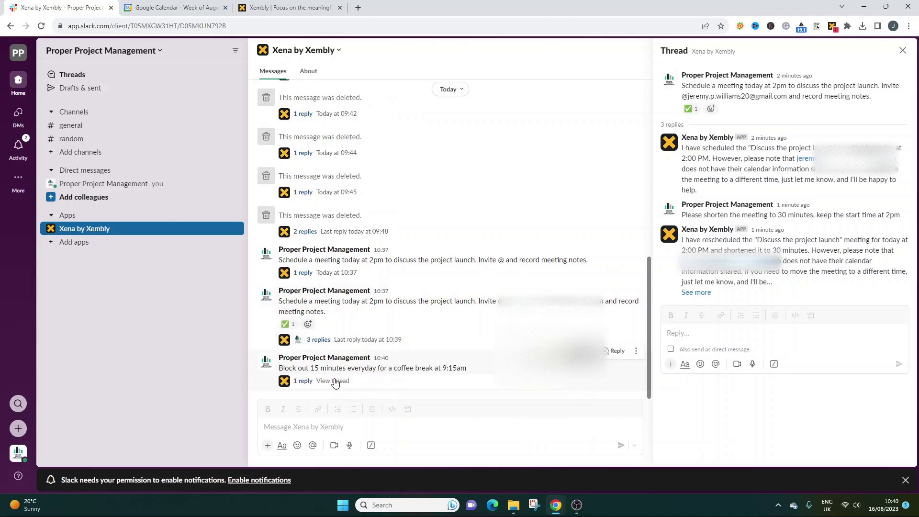
left_click(400, 381)
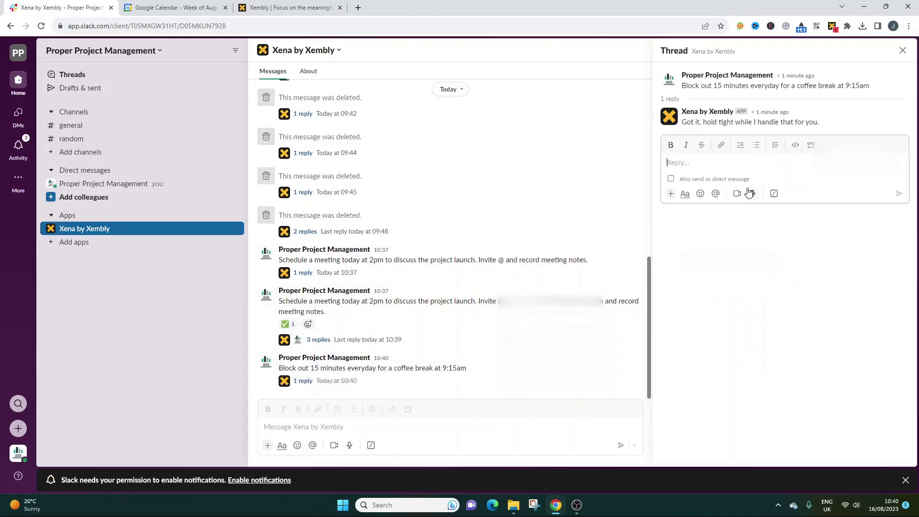
triple_click(703, 121)
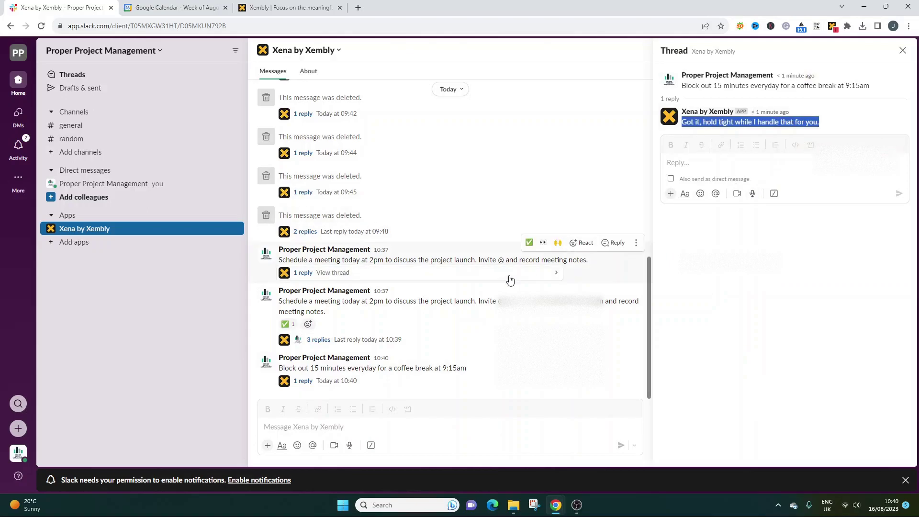
Reload the Google Calendar week to look for the daily coffee break, then return to Slack
left_click(172, 7)
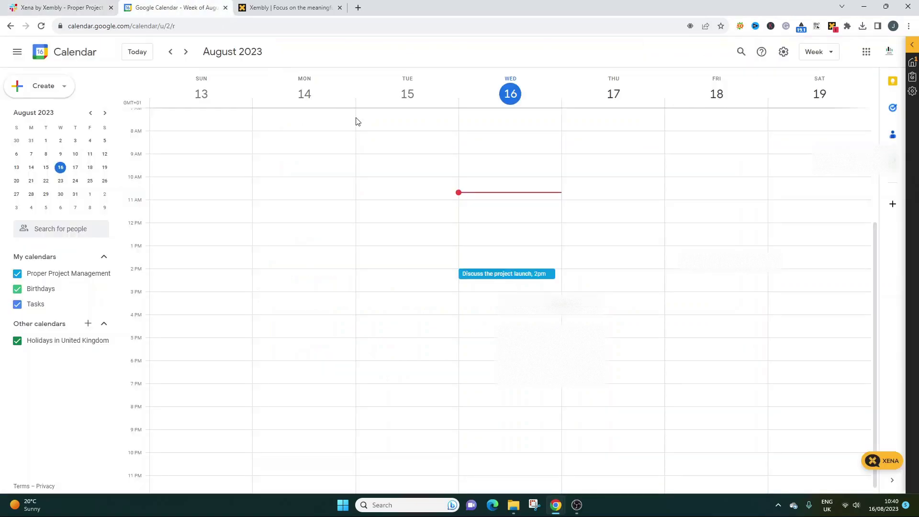
left_click(41, 25)
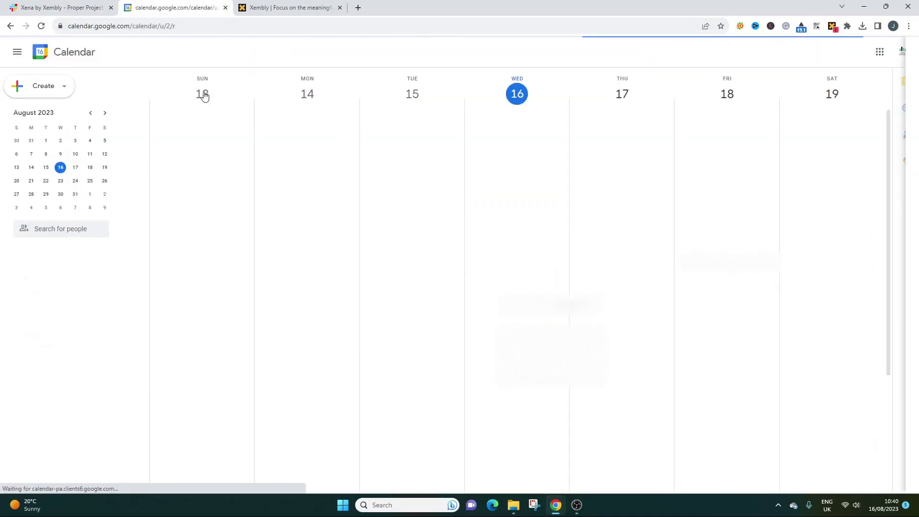
key("ctrl+1")
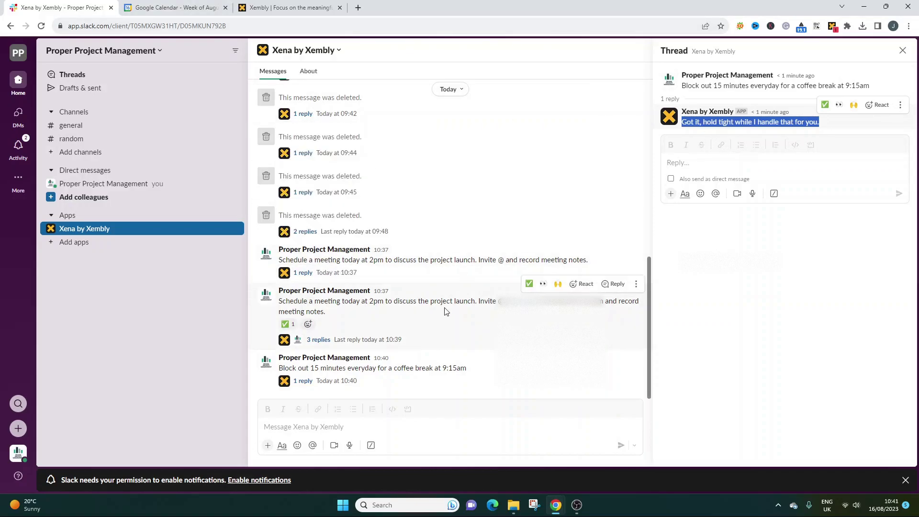
left_click(177, 5)
left_click(42, 26)
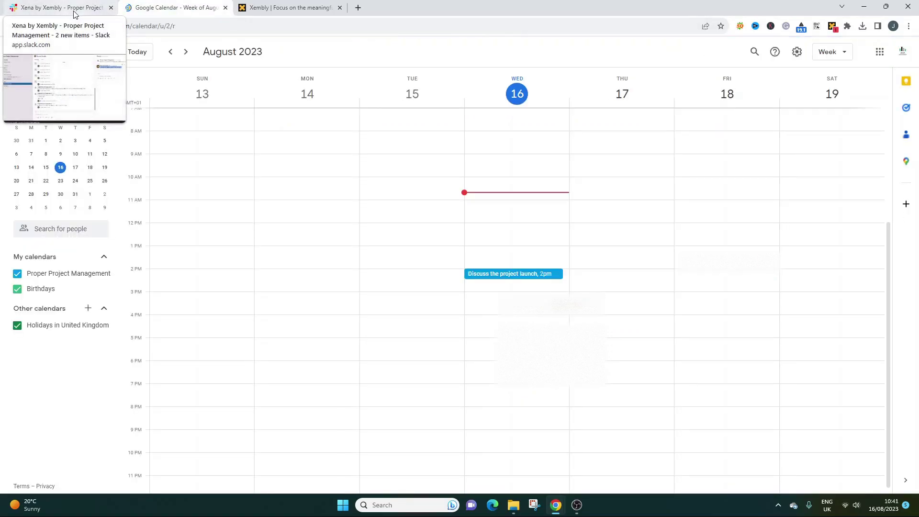
left_click(74, 11)
Copy the "draft an agenda for [insert meeting topic]" suggestion from Xena's welcome message into the message box without its bullet
left_click(373, 423)
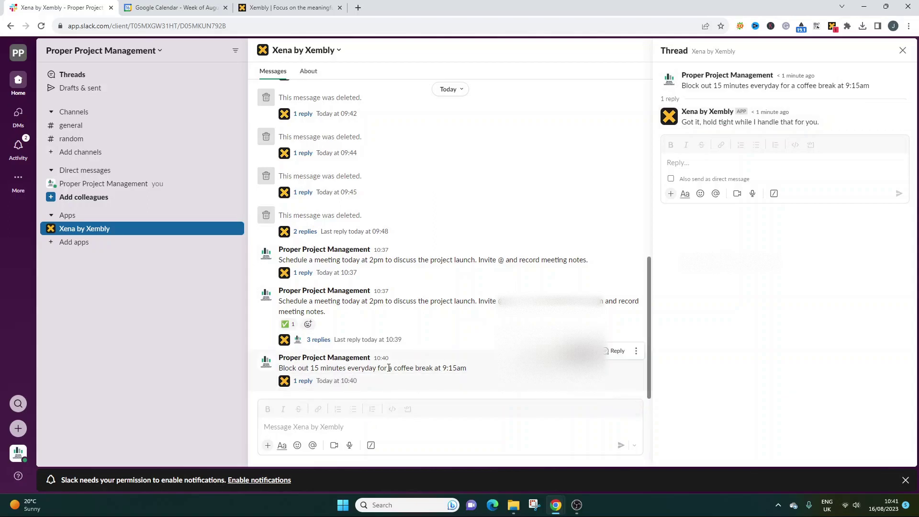
left_click(338, 426)
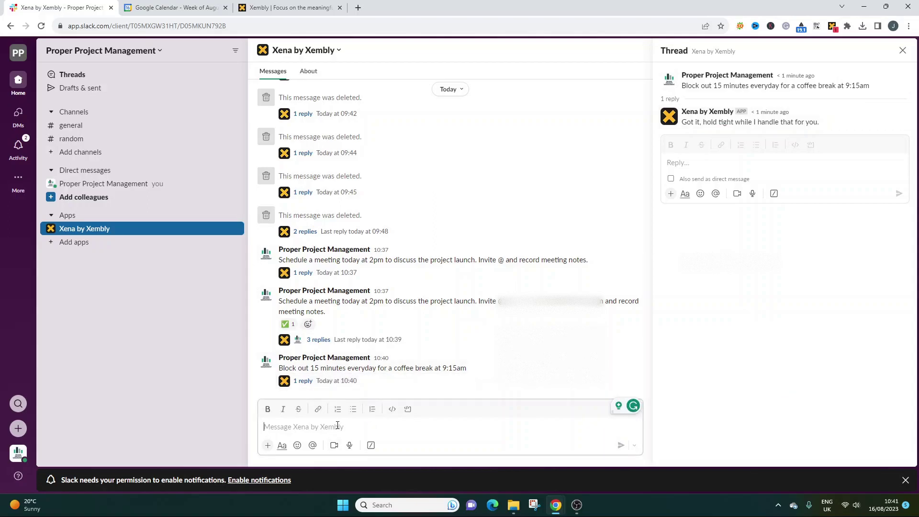
scroll(324, 289, "up", 10)
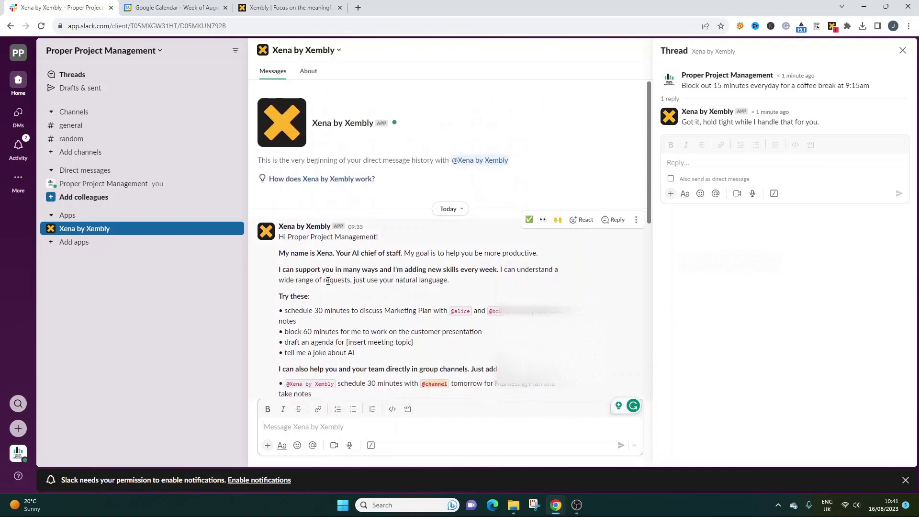
scroll(302, 203, "down", 3)
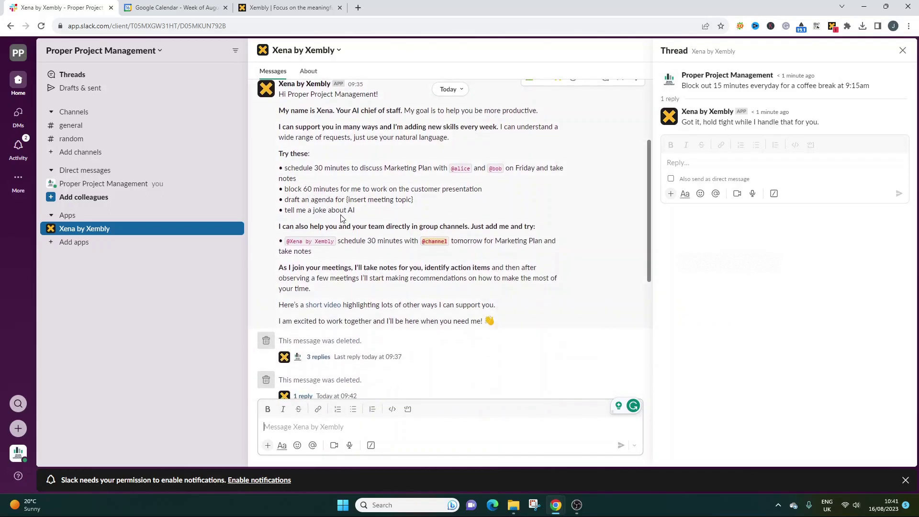
triple_click(311, 199)
key("ctrl+c")
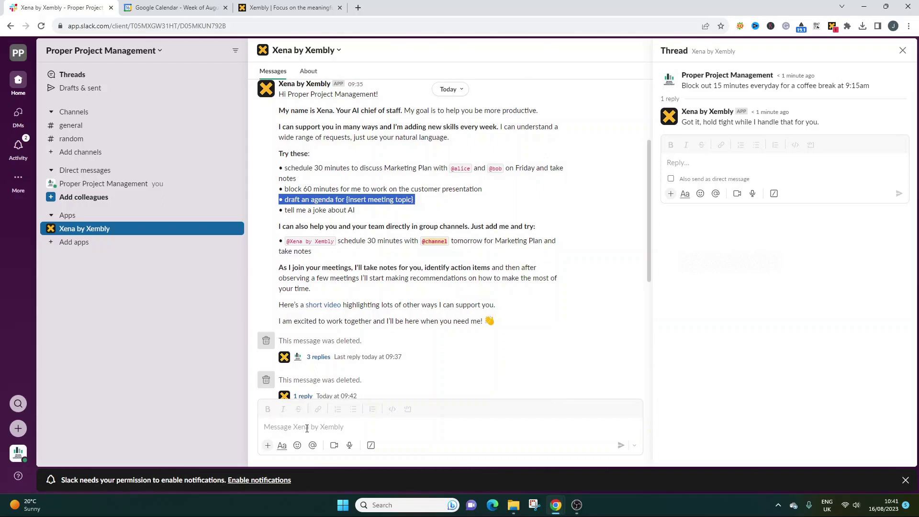
left_click(277, 425)
key("ctrl+v")
key("BackSpace")
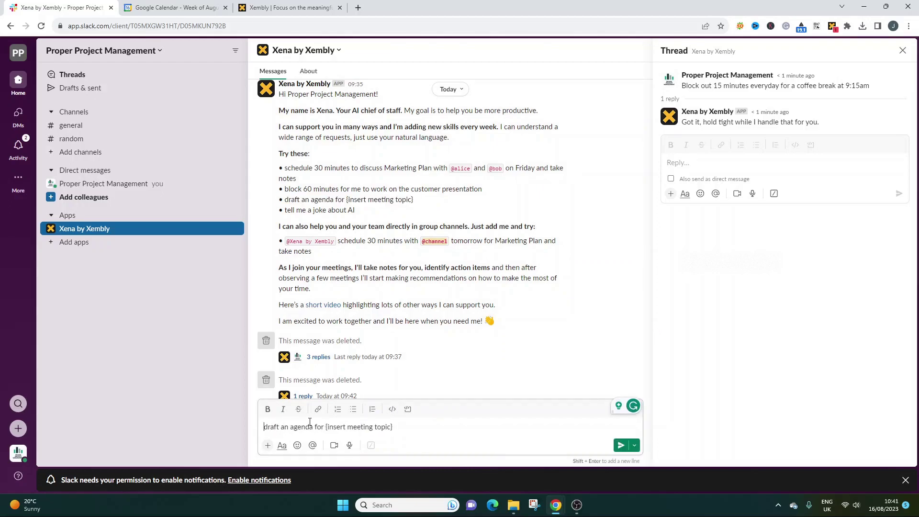
Complete the prompt as "draft an agenda for the project team meeting. Include points on outstanding tasks regarding project plan creation" and send it to Xena
left_click_drag(326, 425, 394, 425)
type("the project team")
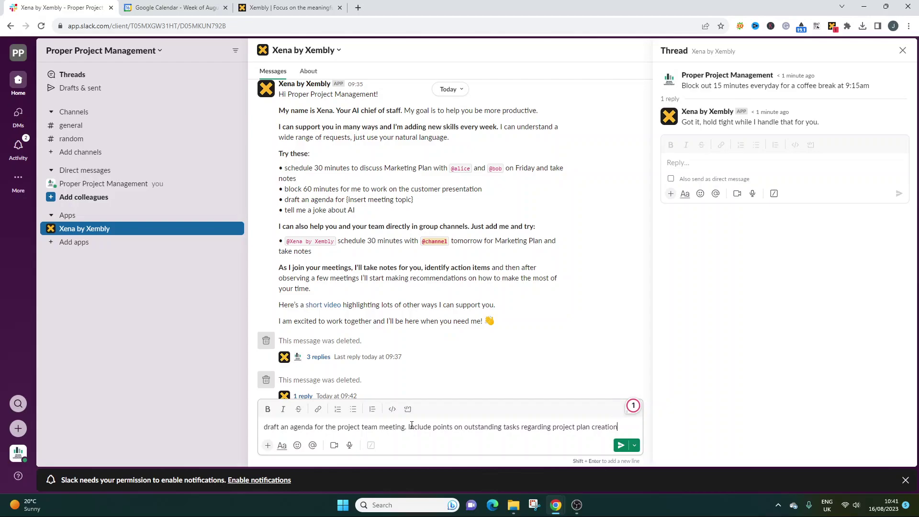
left_click(622, 446)
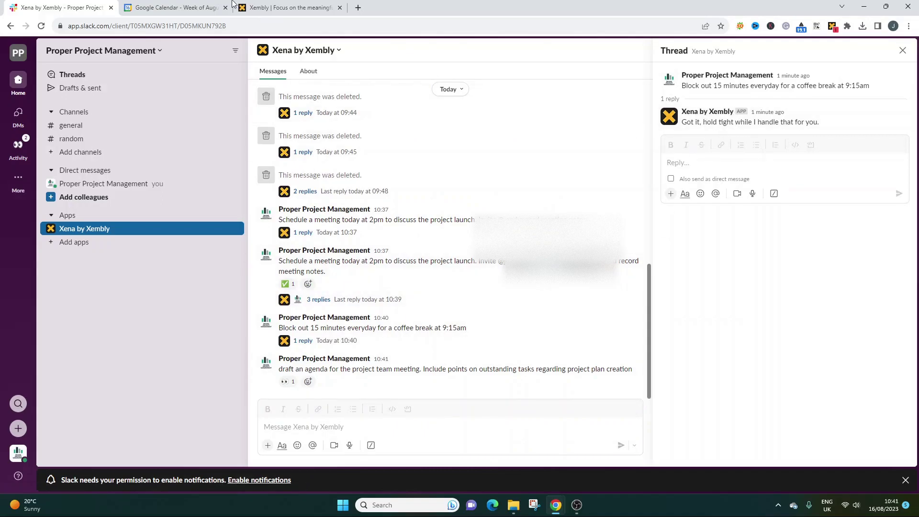
Switch to Google Calendar, reload the week to check for new events, and go back to the Xena conversation in Slack
left_click(211, 7)
left_click(41, 26)
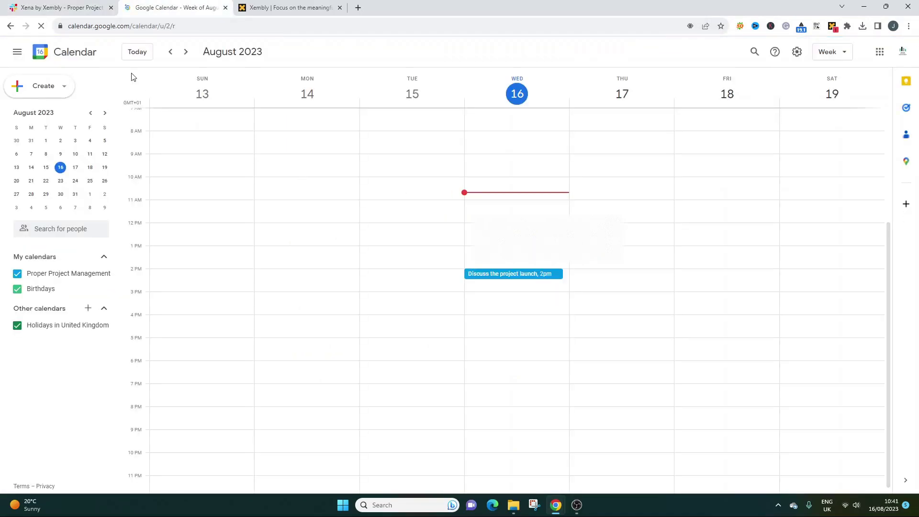
left_click(92, 11)
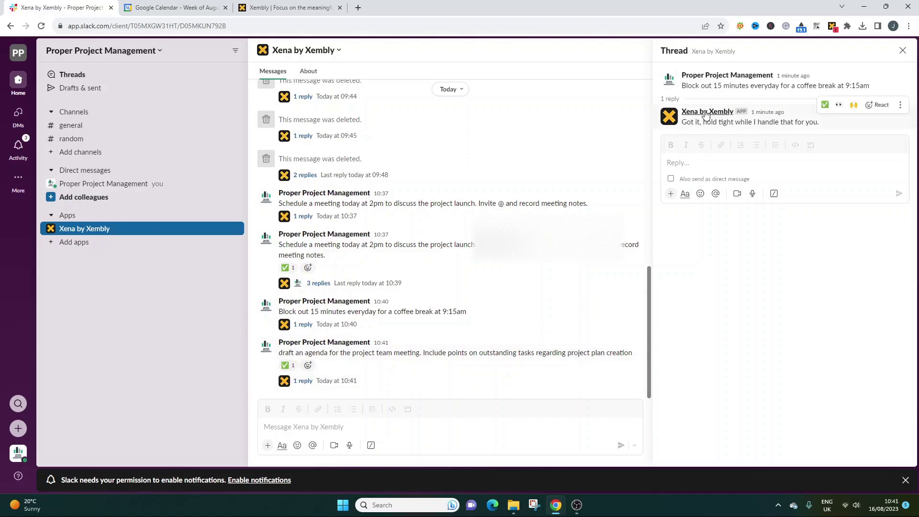
Open the agenda request's thread and review the draft's opening items and the sub-points on outstanding project plan tasks
left_click(303, 381)
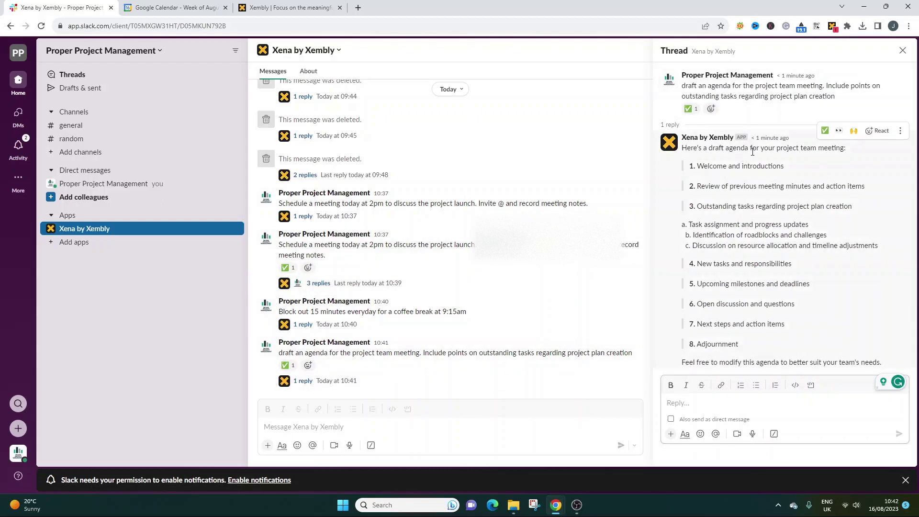
triple_click(745, 188)
triple_click(755, 205)
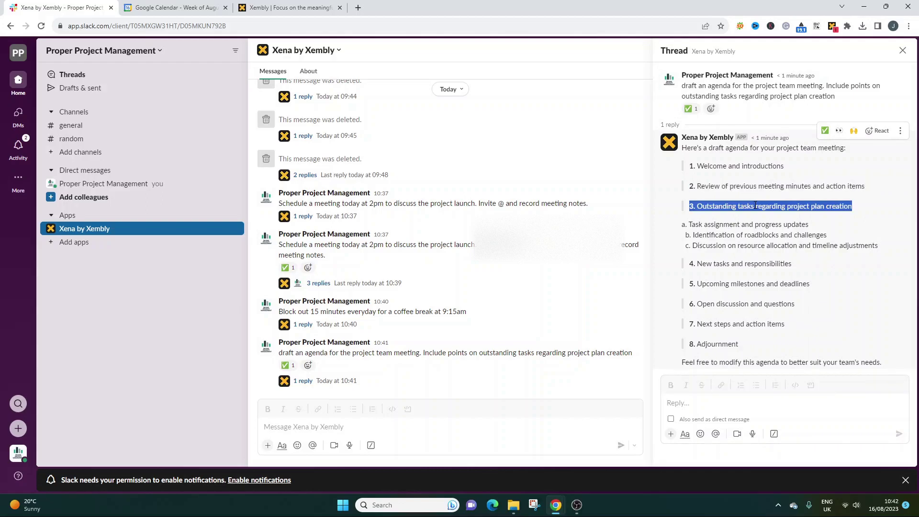
triple_click(752, 223)
triple_click(747, 235)
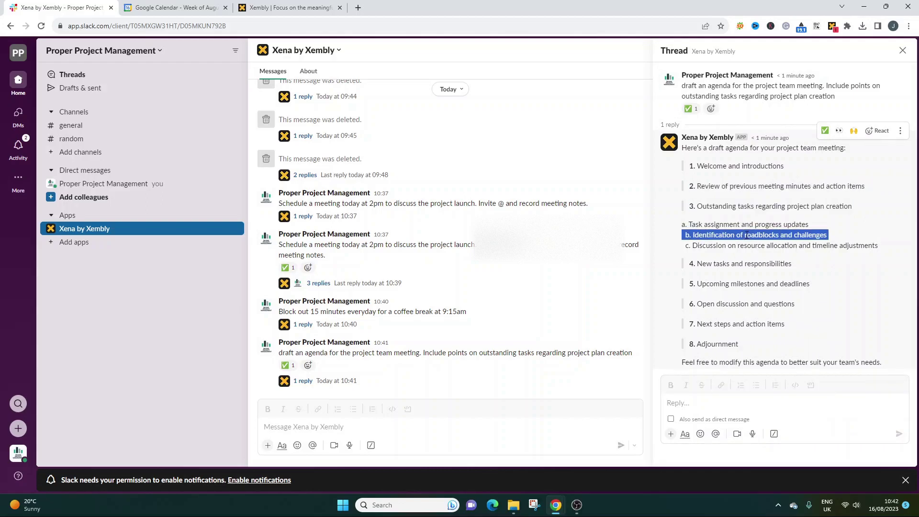
triple_click(744, 245)
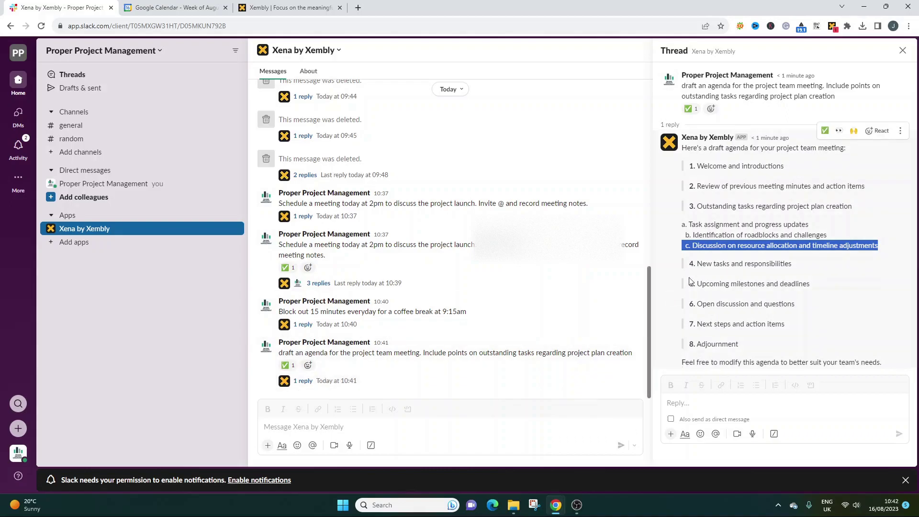
left_click(743, 233)
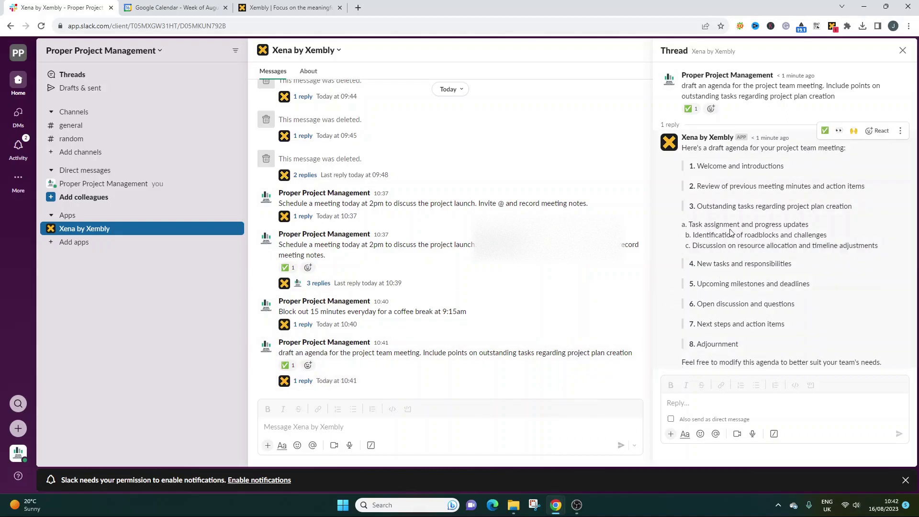
left_click_drag(693, 225, 809, 225)
triple_click(762, 235)
triple_click(730, 245)
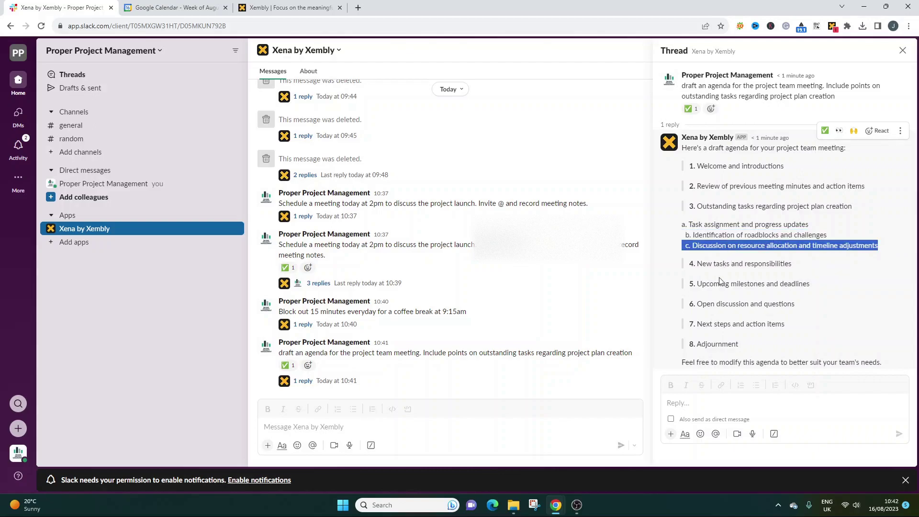
Review the agenda's closing items and Xena's final note, compare them with the request, and select the full agenda list
triple_click(721, 305)
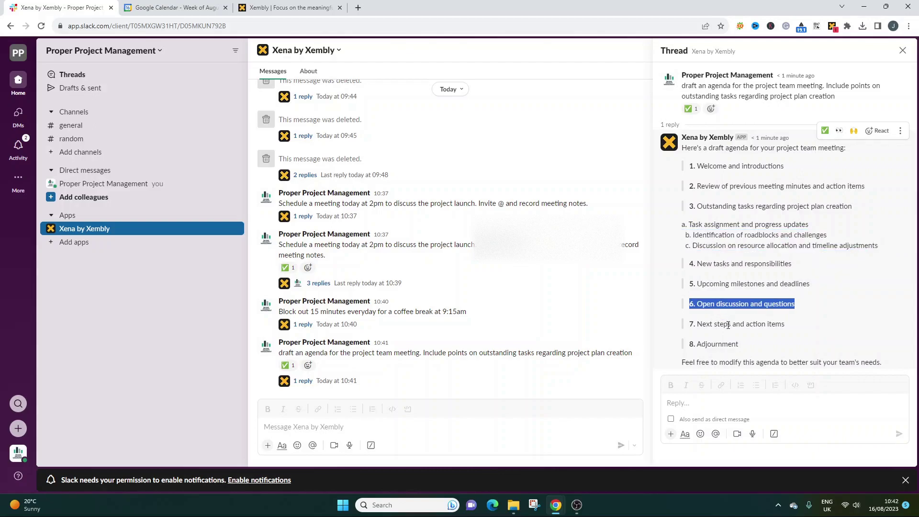
triple_click(728, 325)
triple_click(712, 364)
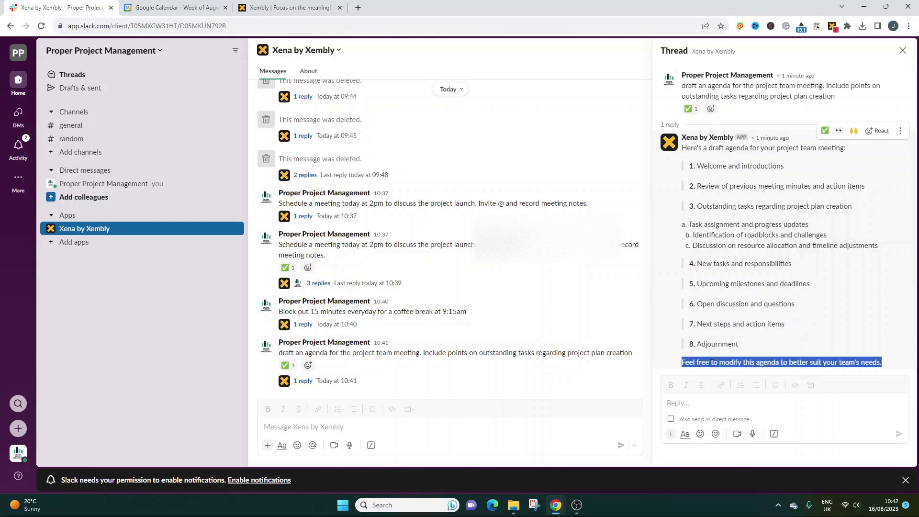
double_click(485, 353)
left_click_drag(485, 353, 531, 354)
left_click(521, 357)
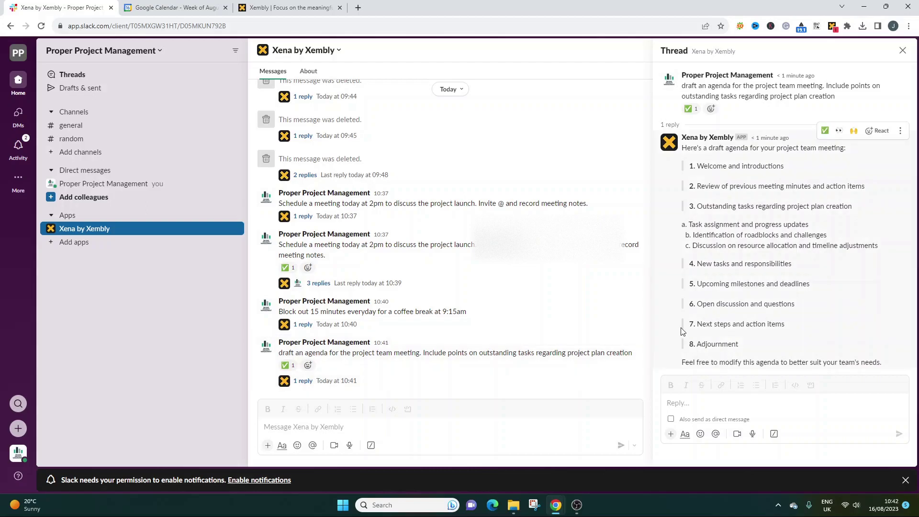
left_click_drag(689, 166, 739, 346)
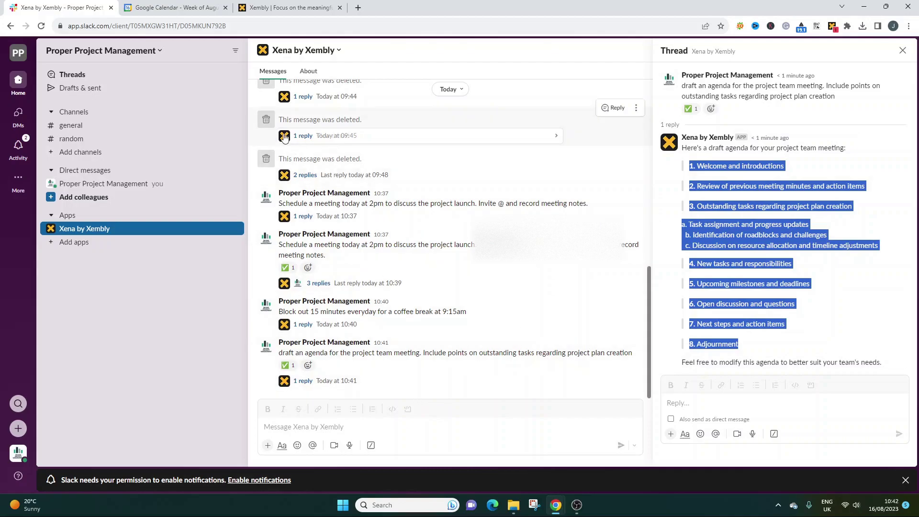
Reopen the coffee break thread, reload Google Calendar to check for the daily block, and return to Slack
left_click(334, 325)
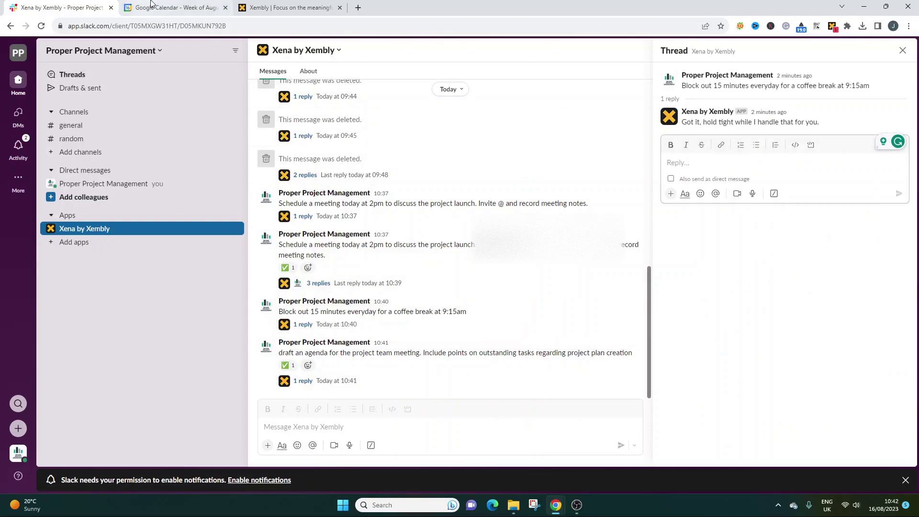
left_click(167, 6)
left_click(43, 26)
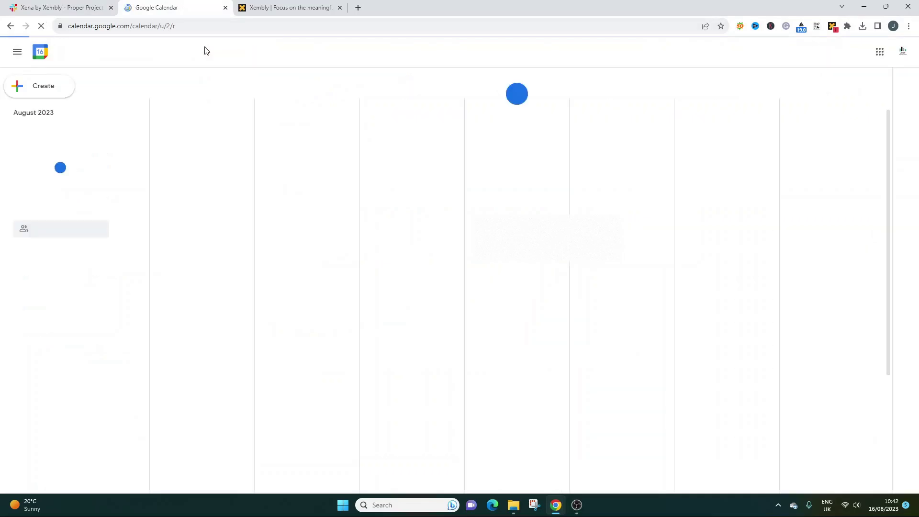
left_click(67, 7)
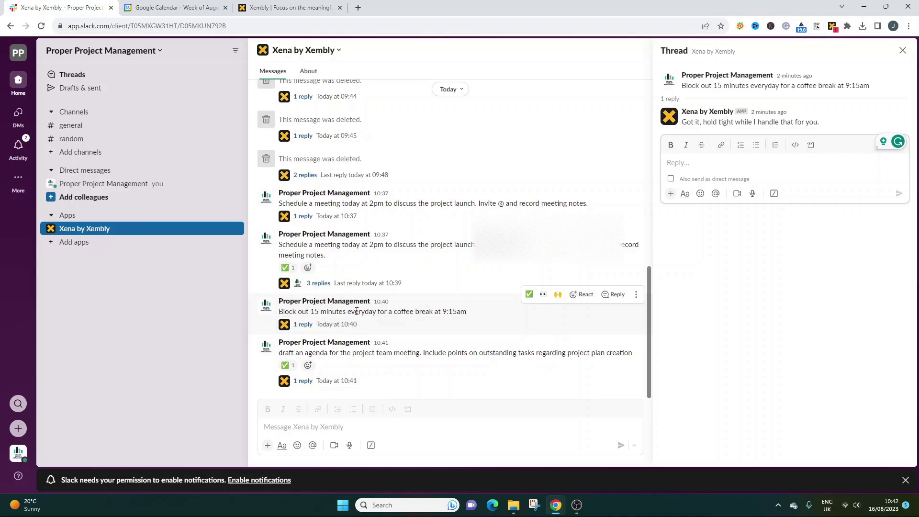
Reply "Please only do this for the next 2 weeks" in the coffee break request's thread
left_click(363, 326)
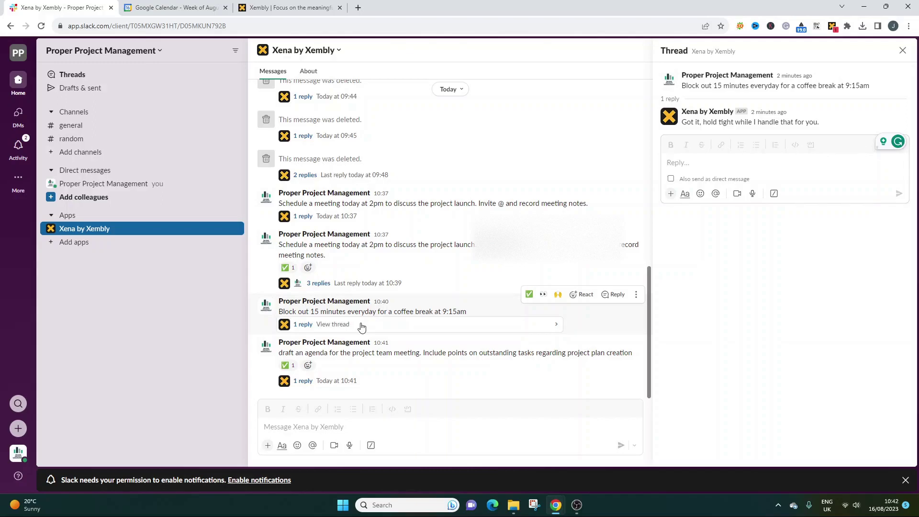
left_click(691, 167)
type("Pl")
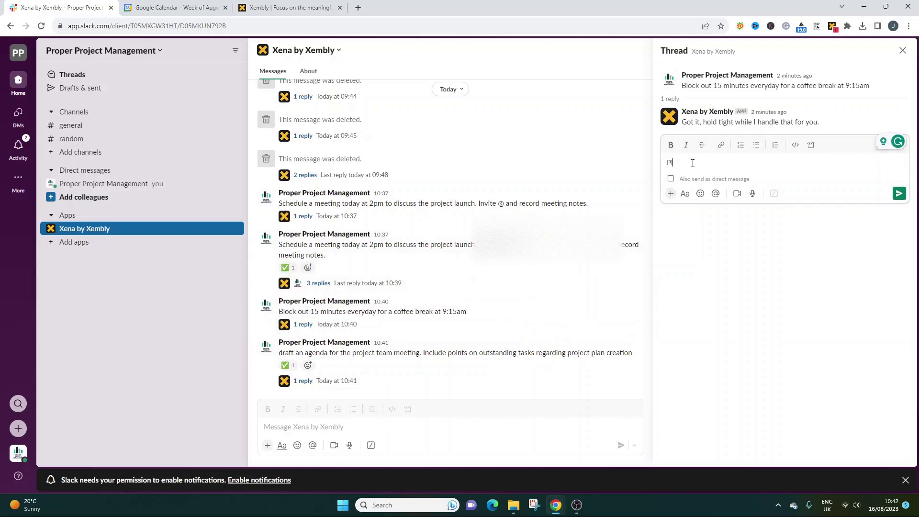
type("ease cnly do this for the next 2 weeks")
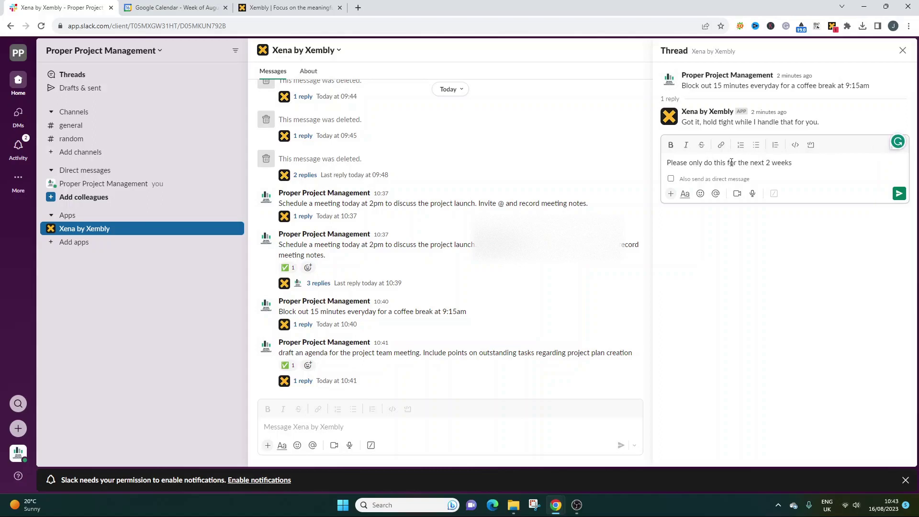
left_click(899, 193)
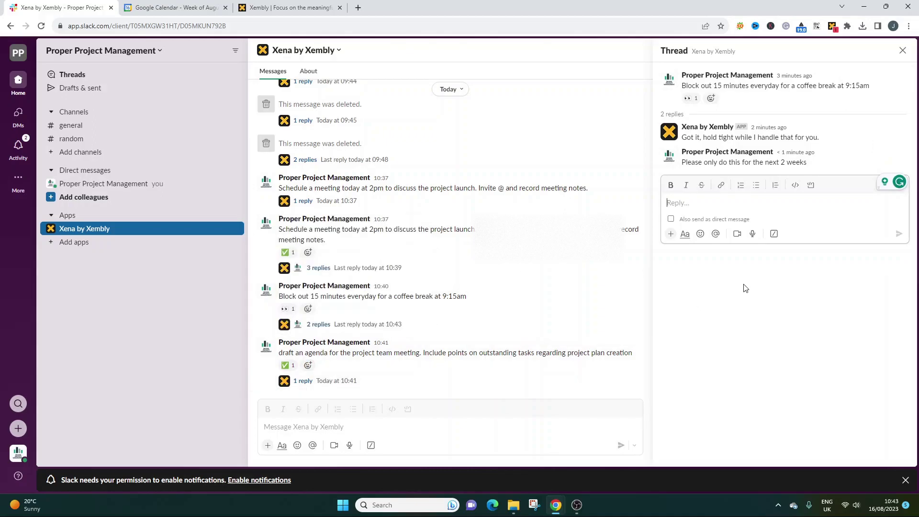
Reload Google Calendar to look for the two-week coffee break, then check Xena's reaction to the request in Slack
left_click(211, 8)
left_click(41, 26)
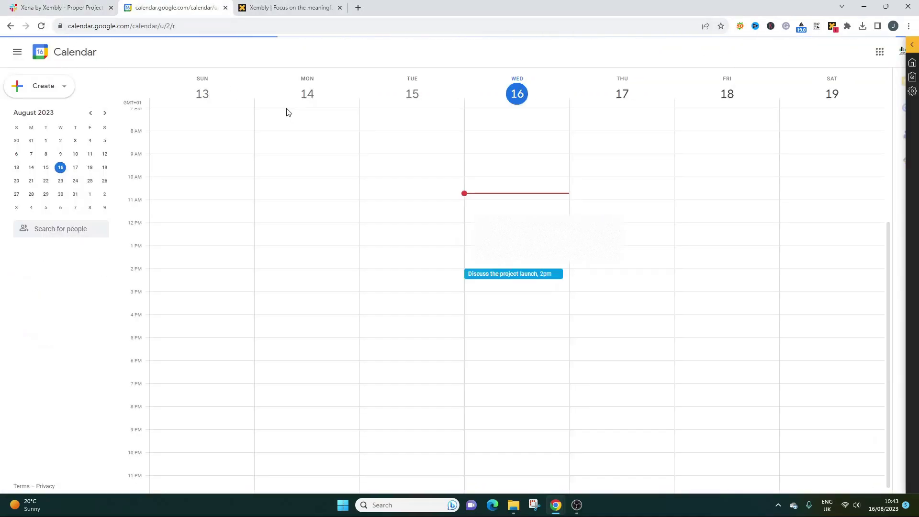
left_click(87, 4)
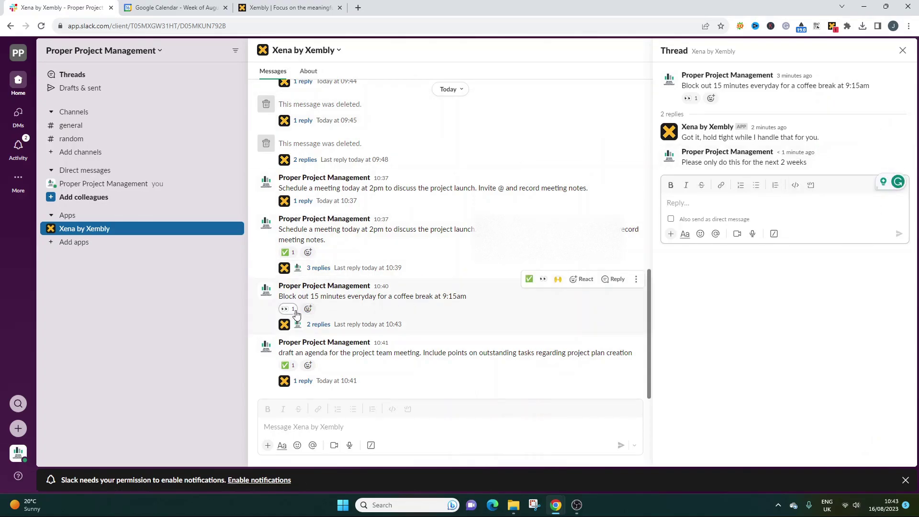
mouse_move(296, 314)
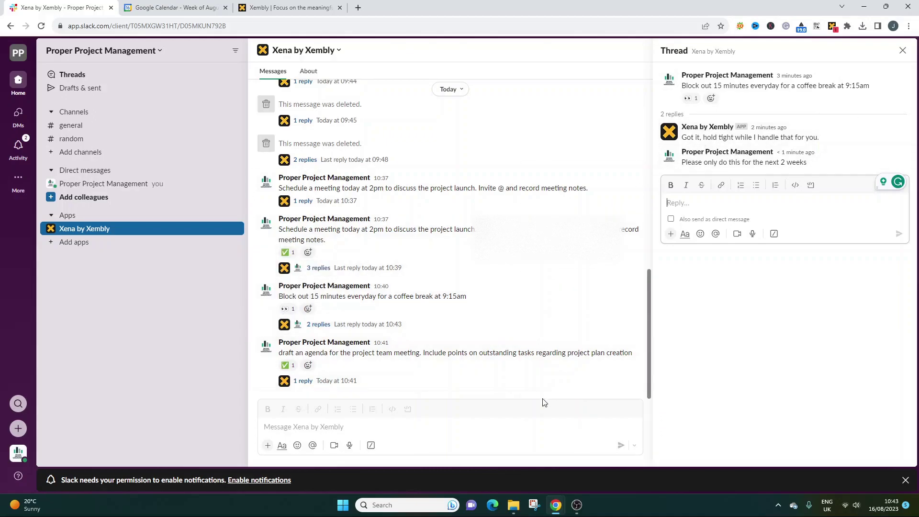
Review the example requests in Xena's welcome message and return to the message box below the latest messages
scroll(440, 350, "up", 5)
scroll(440, 351, "up", 5)
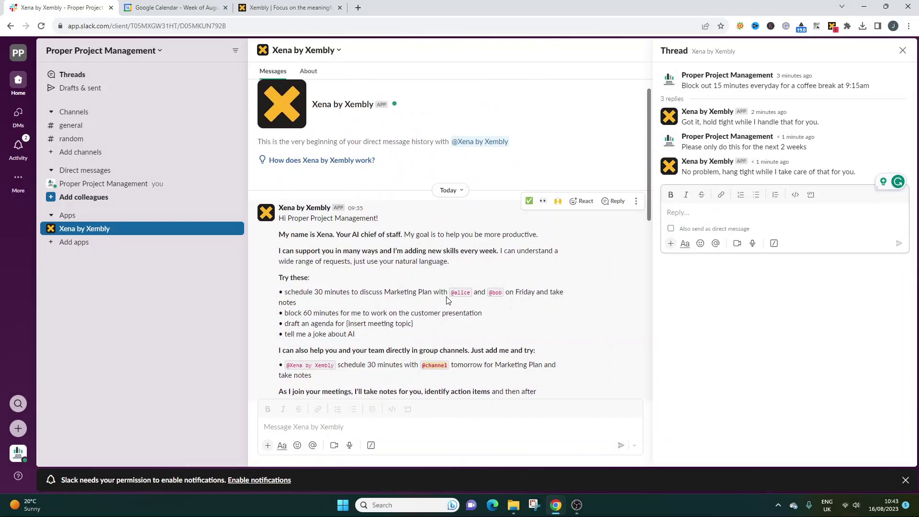
left_click_drag(382, 323, 300, 292)
scroll(336, 331, "down", 10)
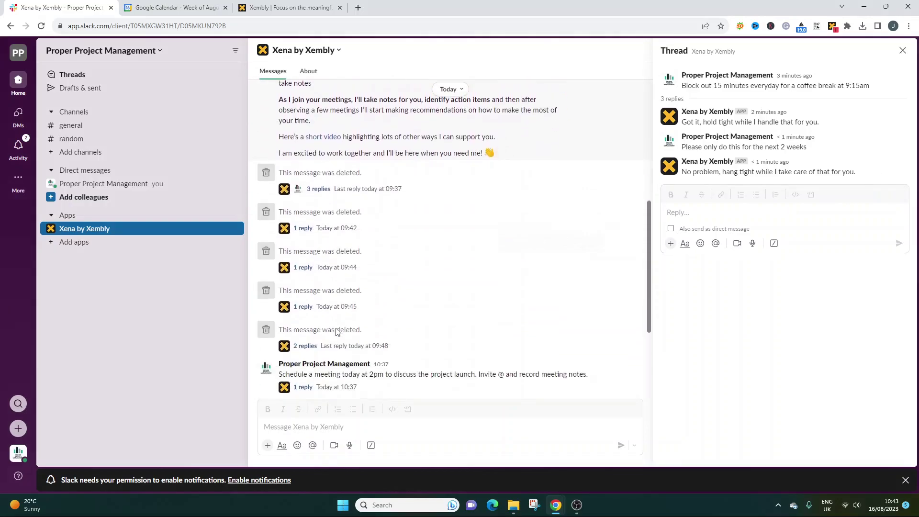
scroll(336, 332, "down", 4)
left_click(454, 421)
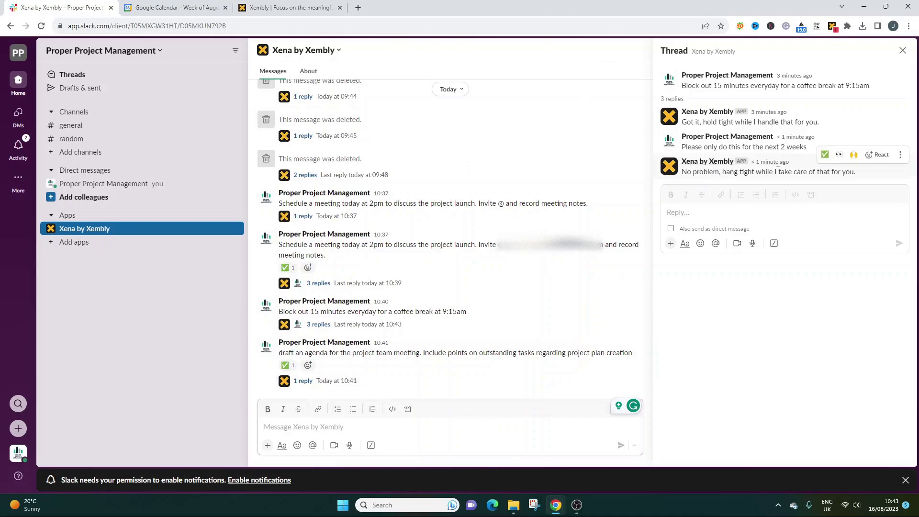
Switch to Google Calendar, reload the week, and open the Xembly extension's panel beside it
left_click(172, 8)
left_click(42, 26)
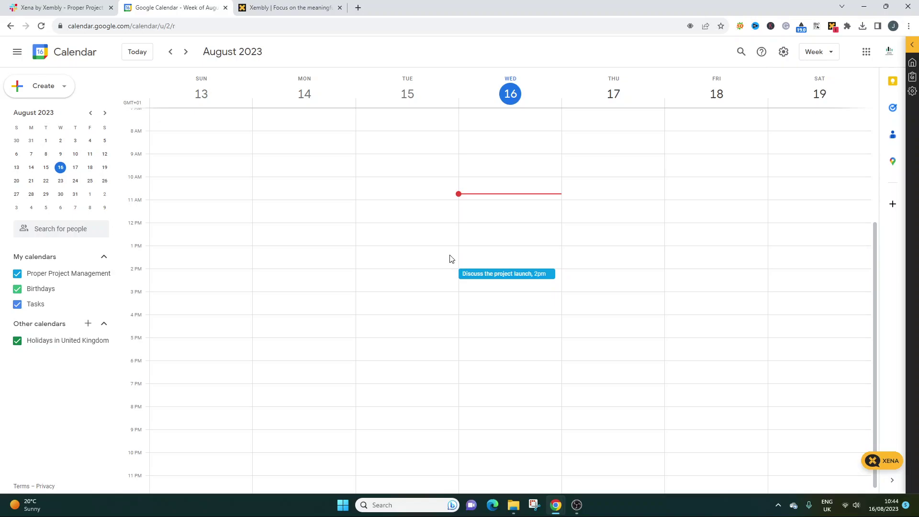
left_click(832, 26)
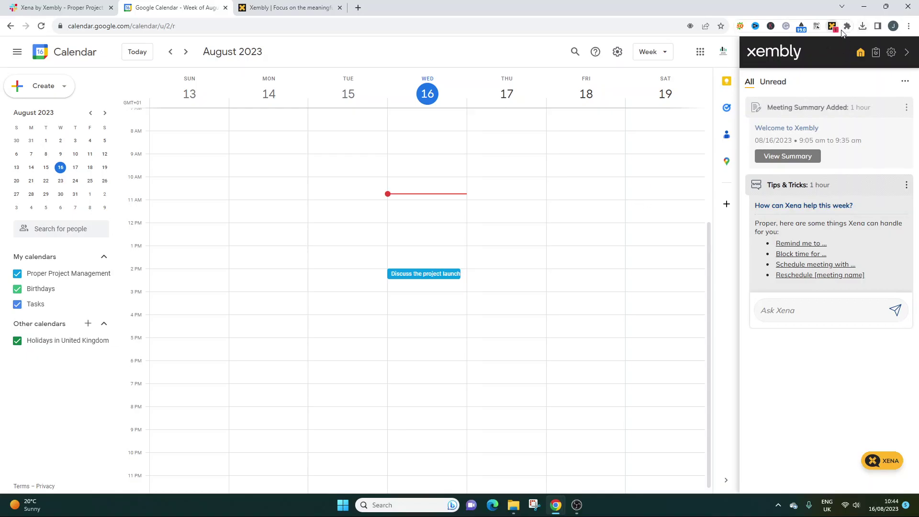
Ask Xena in the extension's chat: "Please set up a lunchtime break for me today for 1 hour"
left_click(905, 51)
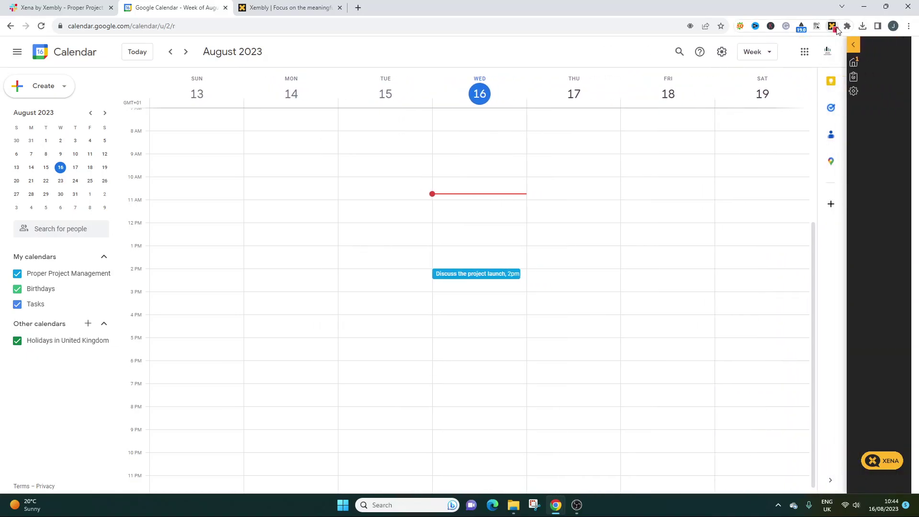
left_click(833, 27)
left_click(902, 52)
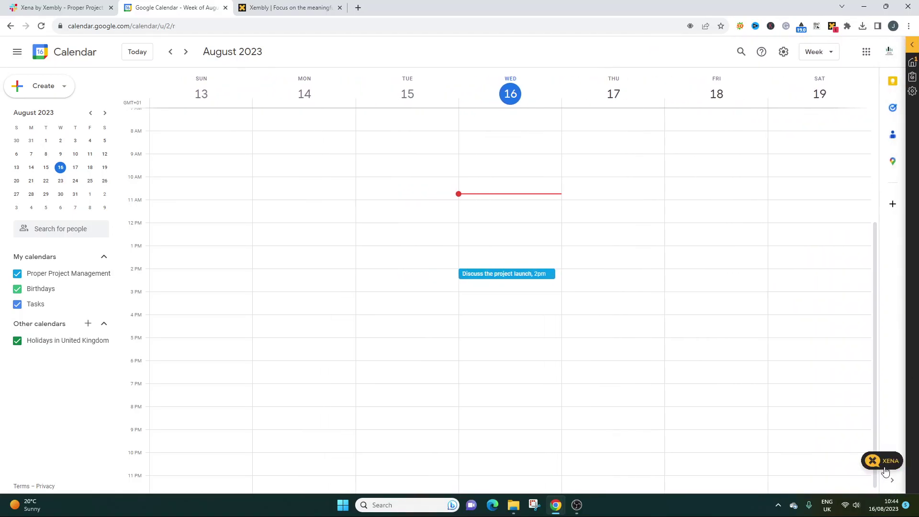
left_click(884, 467)
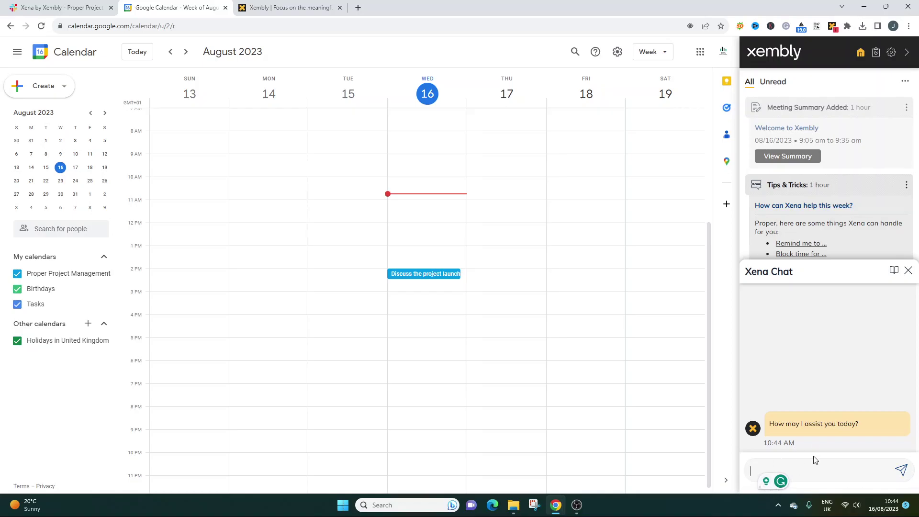
type("lease set up a lunchtime break for me today hour")
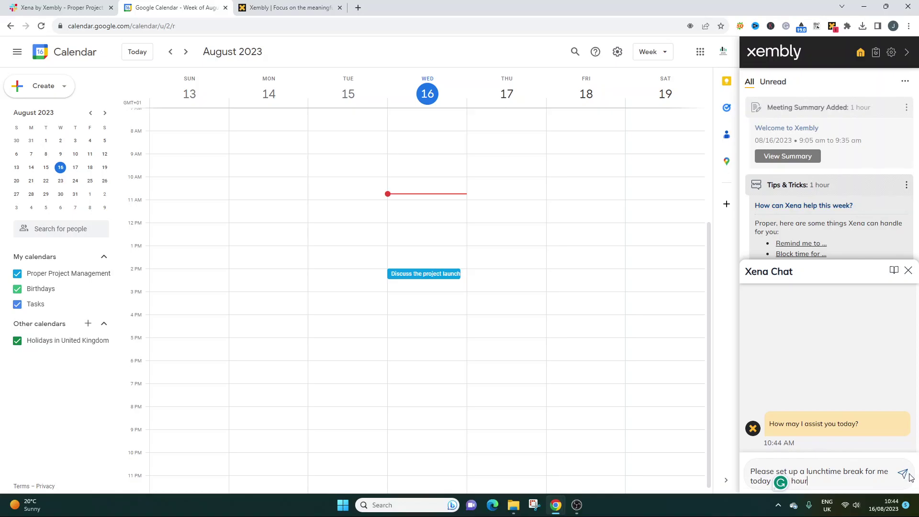
left_click(903, 475)
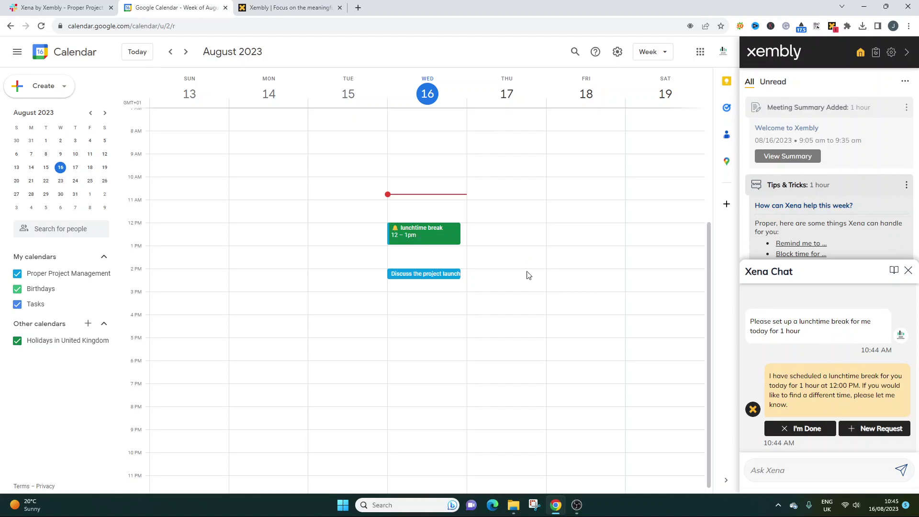
Send Xena the chat message "I am off ill today. Please cancel all meetings"
left_click(779, 469)
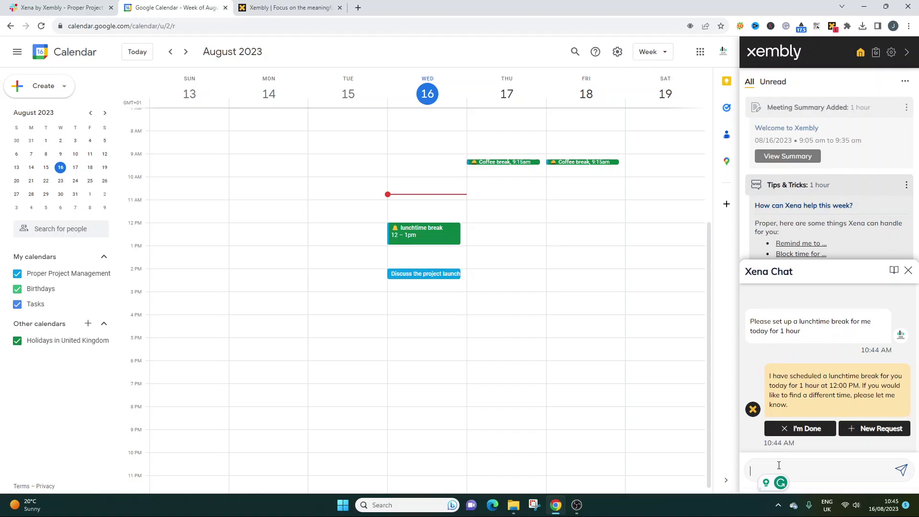
type("I am off ill tof")
type("ay")
key("BackSpace")
key("BackSpace")
type("day")
key("BackSpace")
key("BackSpace")
key("BackSpace")
key("BackSpace")
type("day. Please cancel all meetings")
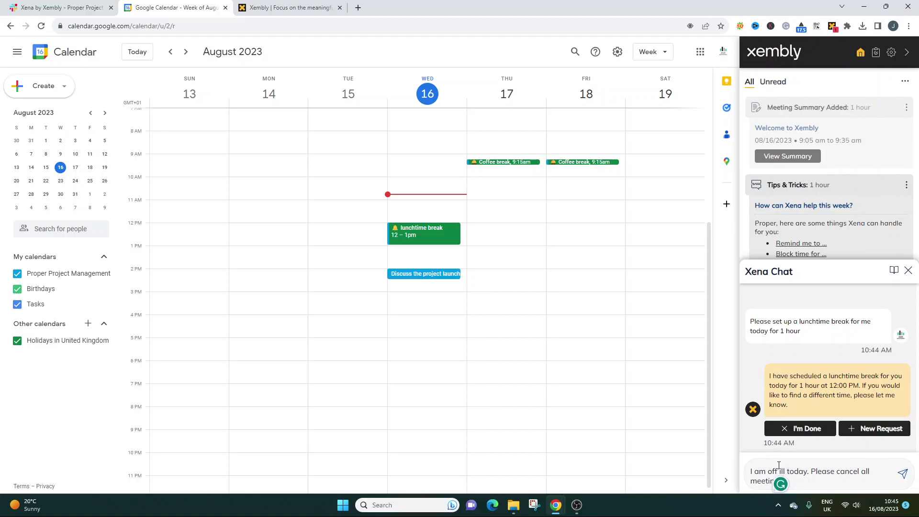
left_click(900, 473)
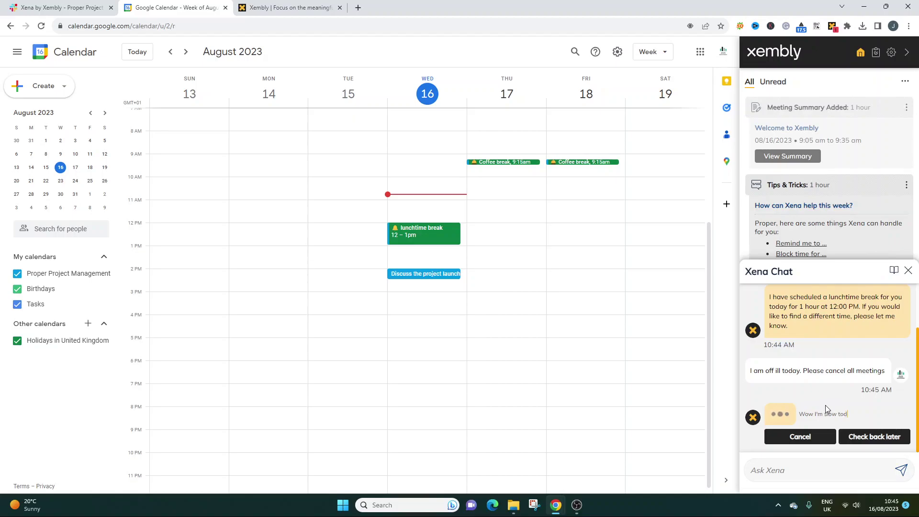
Reload the calendar and check Xena's chat reply to the cancellation request, then collapse the Xembly panel
left_click(40, 26)
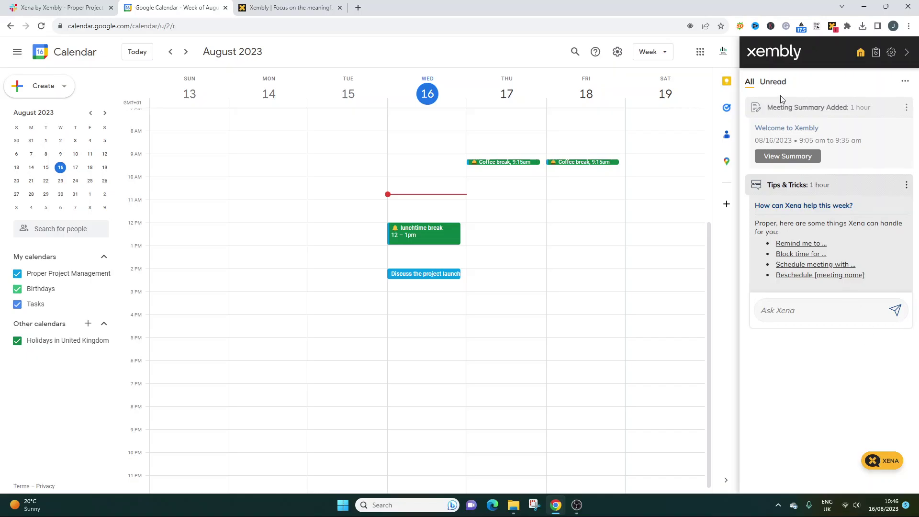
left_click(896, 455)
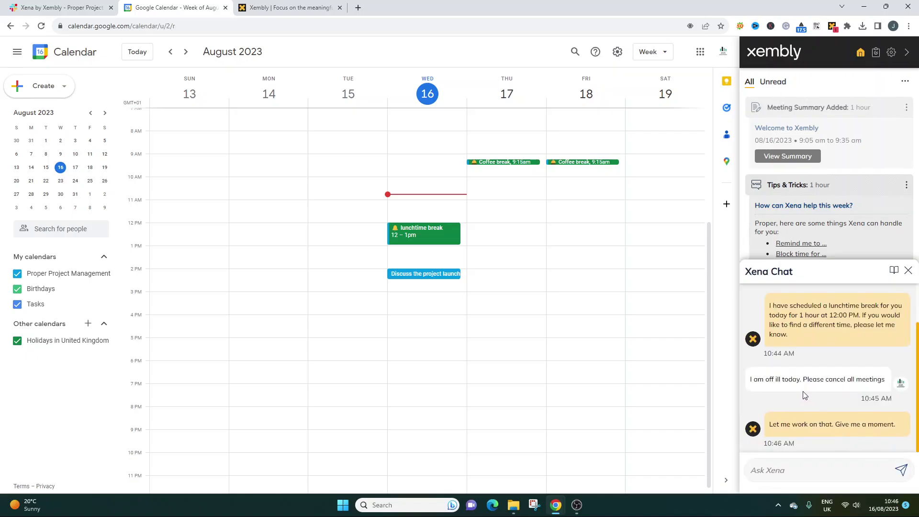
triple_click(829, 429)
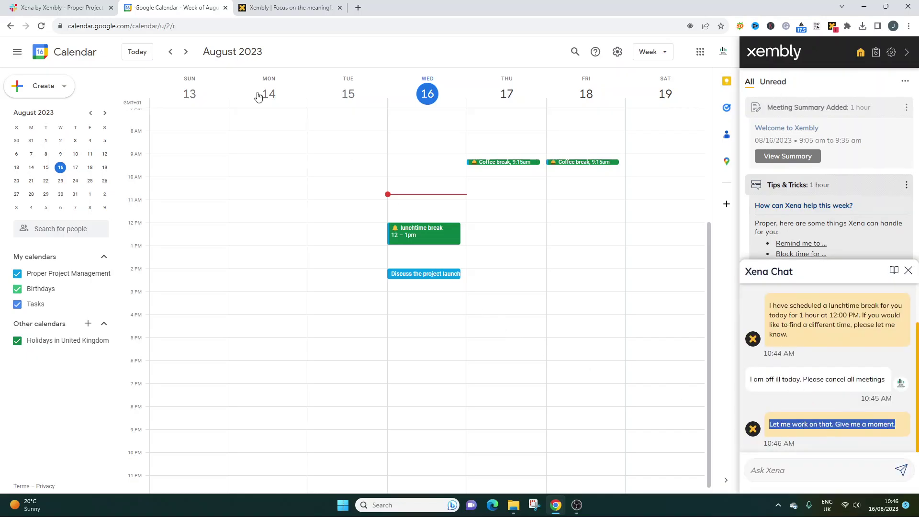
left_click(907, 52)
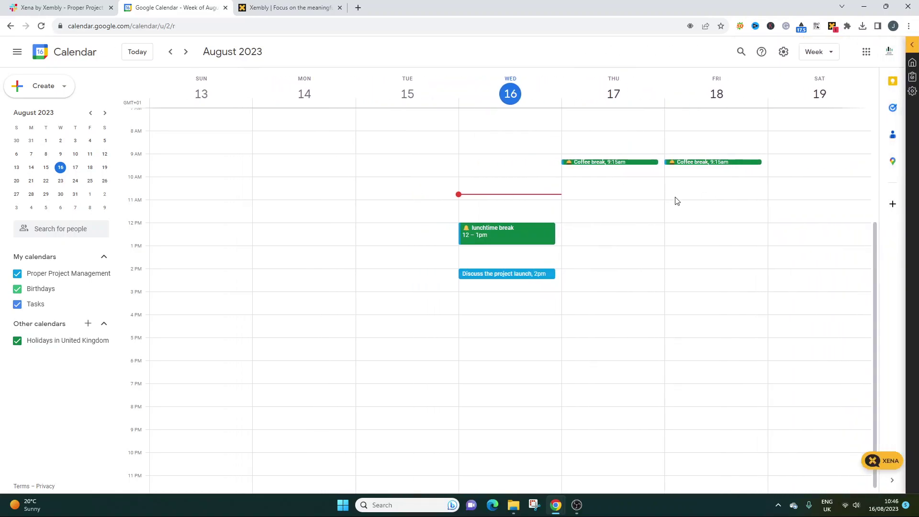
left_click(498, 199)
left_click_drag(496, 192, 475, 179)
left_click(441, 150)
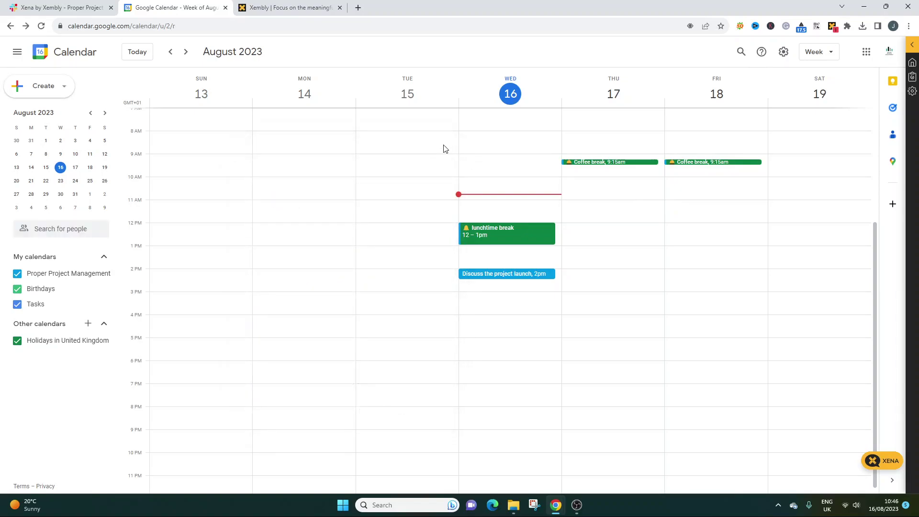
left_click(480, 185)
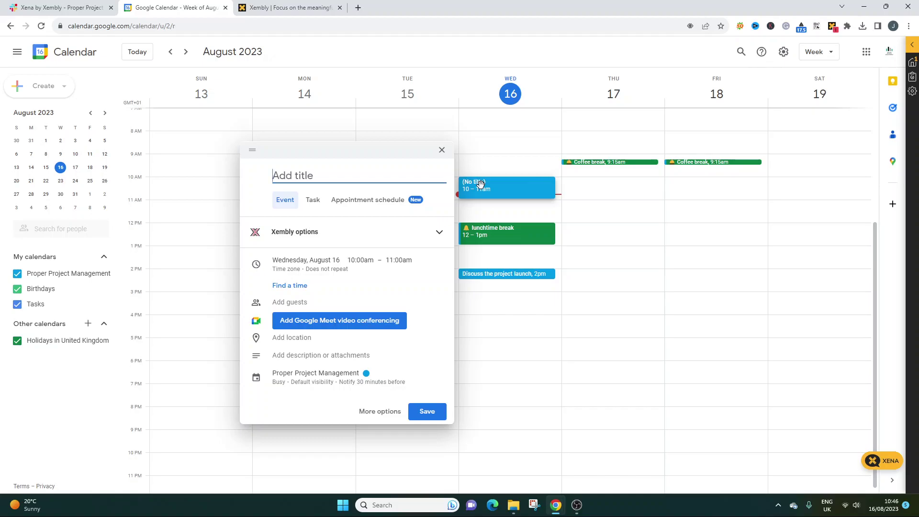
left_click(637, 240)
left_click(495, 179)
left_click(500, 315)
left_click(488, 300)
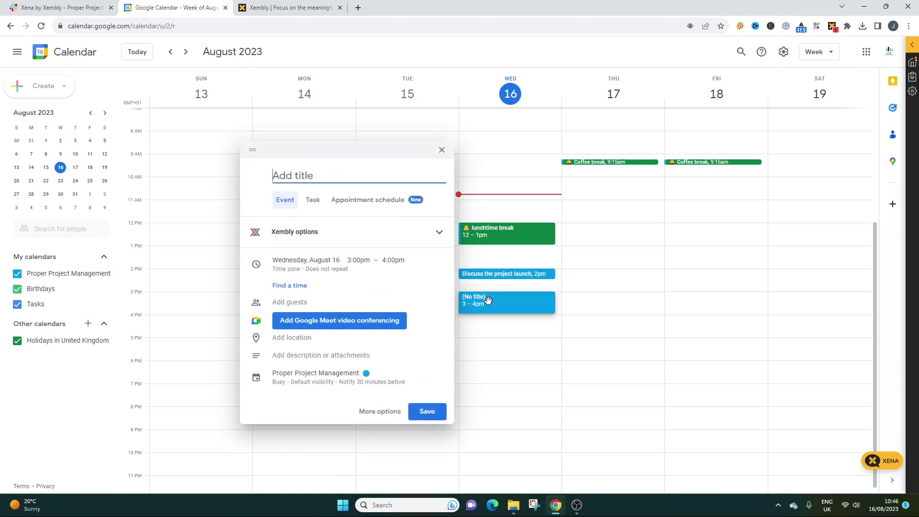
left_click(442, 150)
left_click(41, 26)
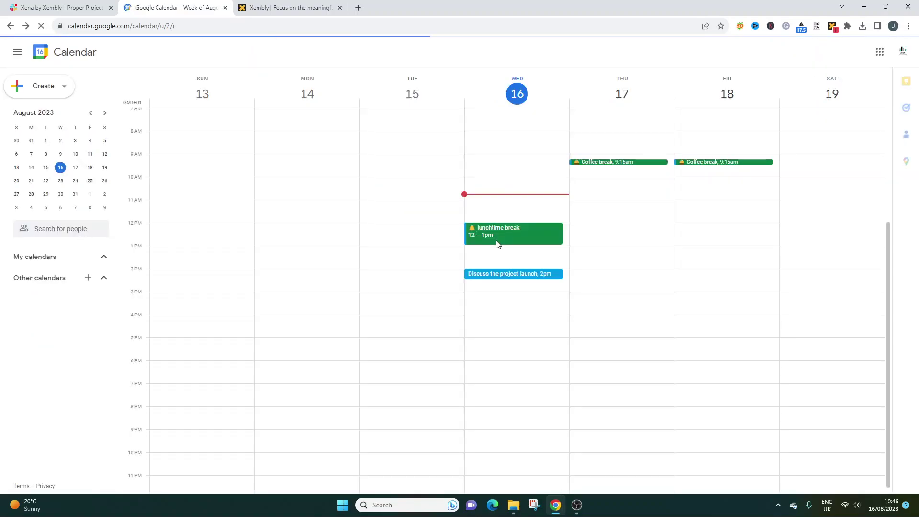
Start a 3:00–4:00pm event on Wednesday, August 16 titled "Project Team Call" and expand its Xembly options
left_click(493, 298)
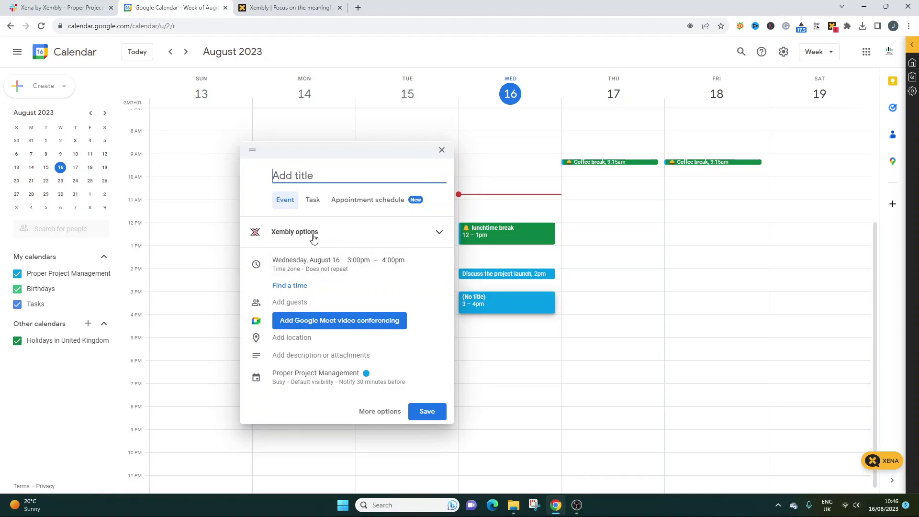
type("Project Team Call")
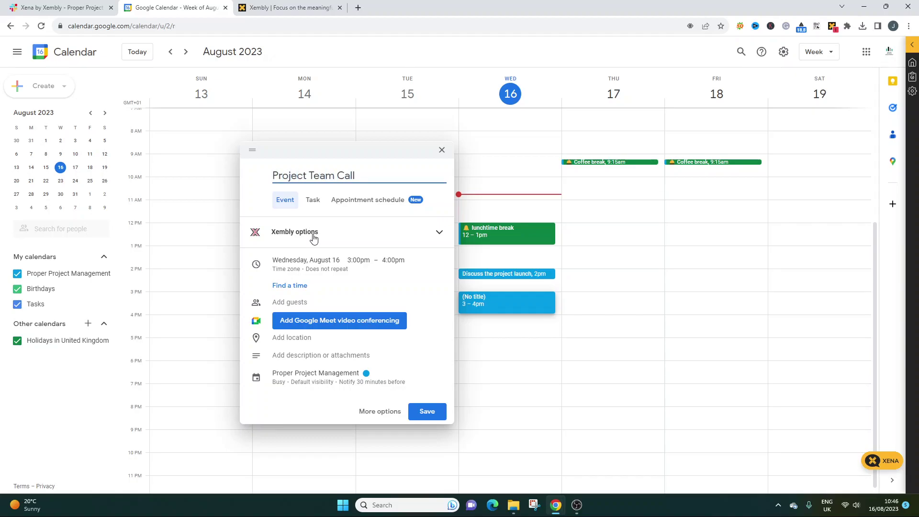
left_click(440, 233)
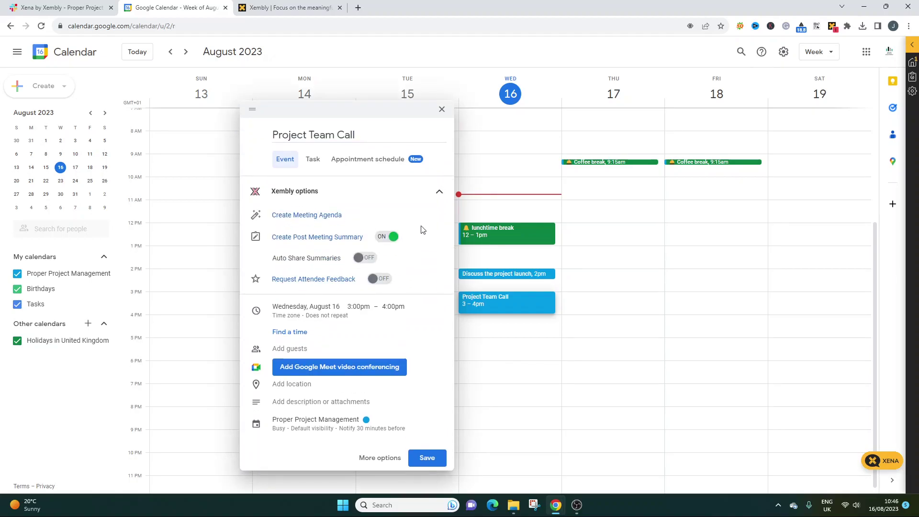
Give the meeting agenda the goal "To update project team on progress" and generate its agenda items
left_click(334, 221)
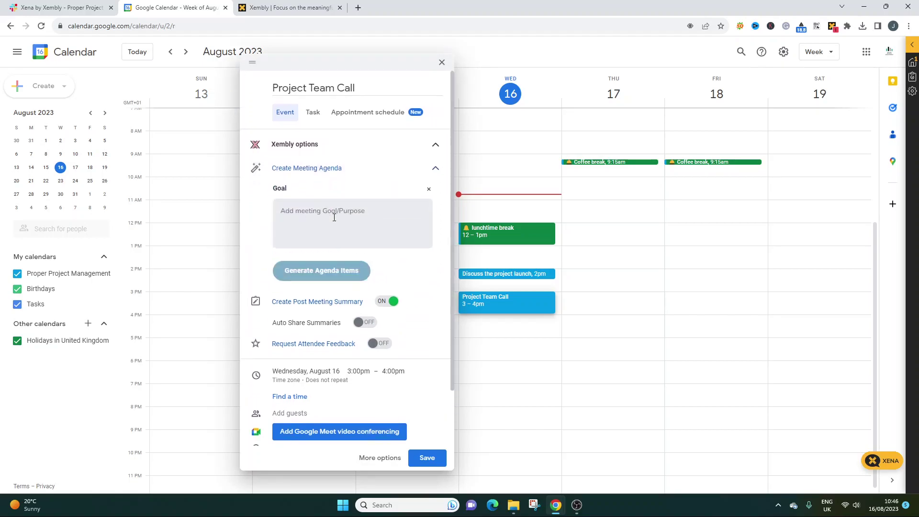
left_click(288, 212)
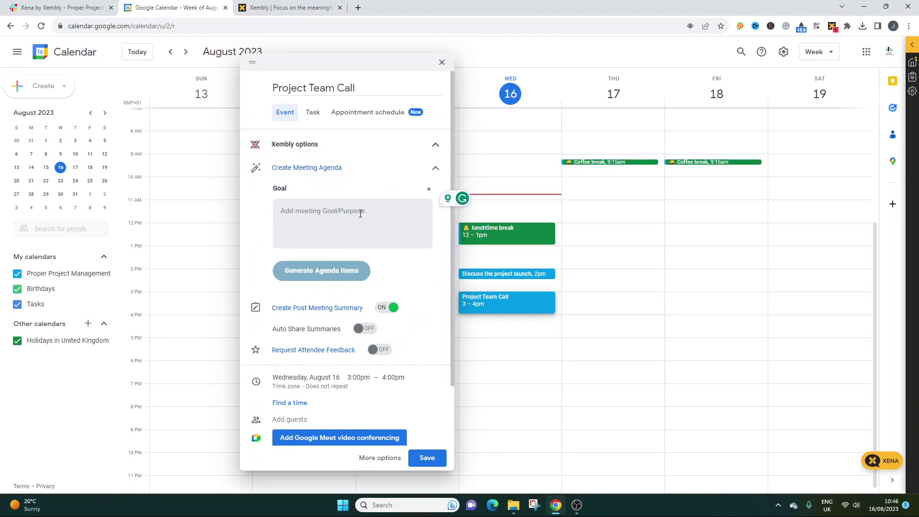
type("To update pro")
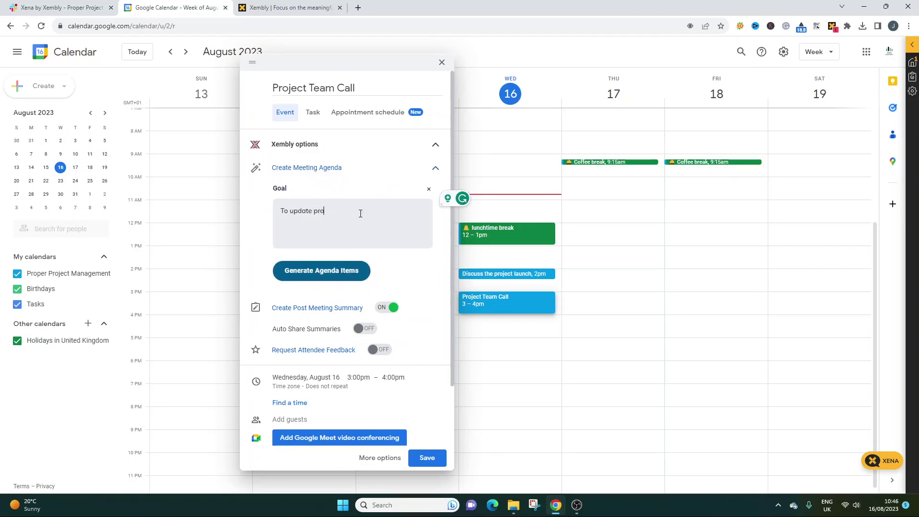
type("ject team on progrss")
key("Left")
key("Left")
type("e")
left_click(365, 263)
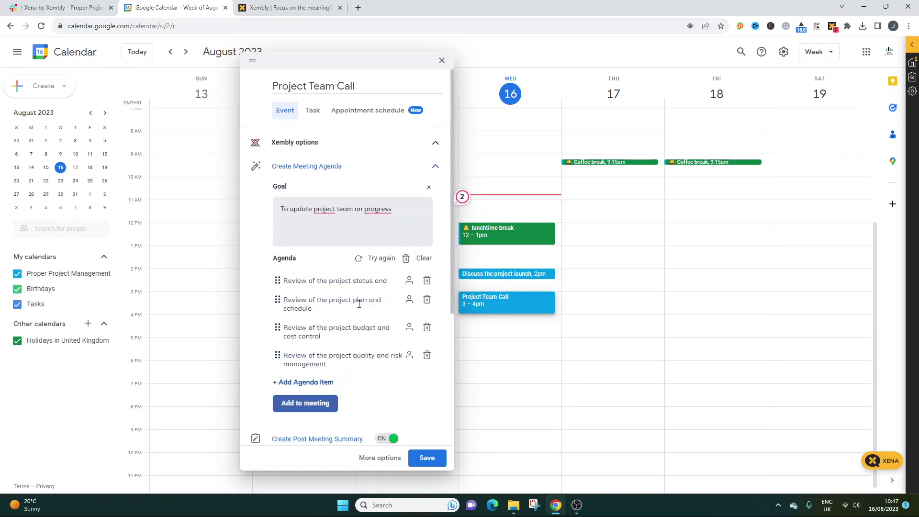
Add the generated agenda to the Project Team Call's description, review it and save the event
scroll(330, 333, "down", 1)
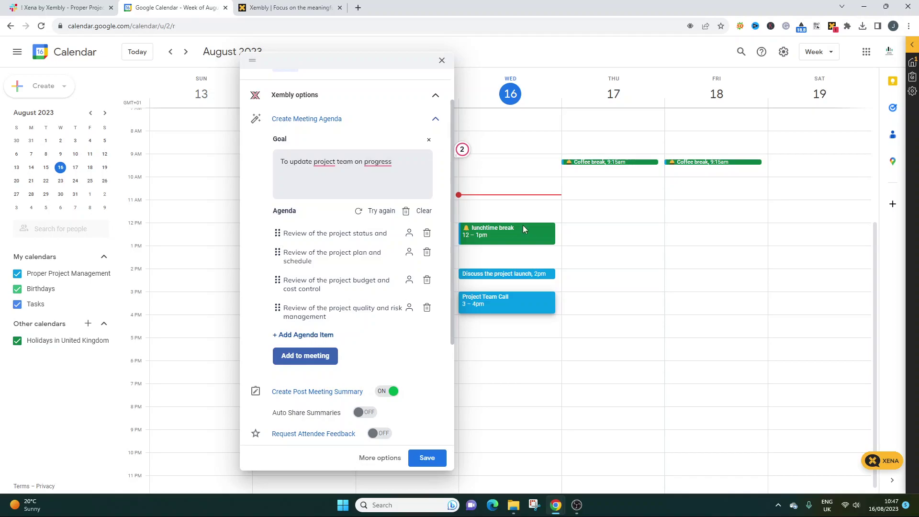
left_click(323, 355)
left_click(388, 320)
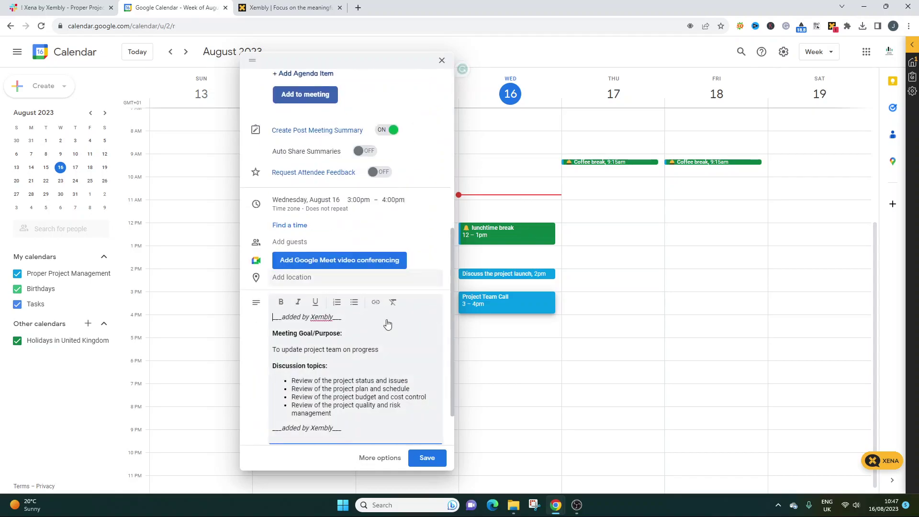
triple_click(305, 317)
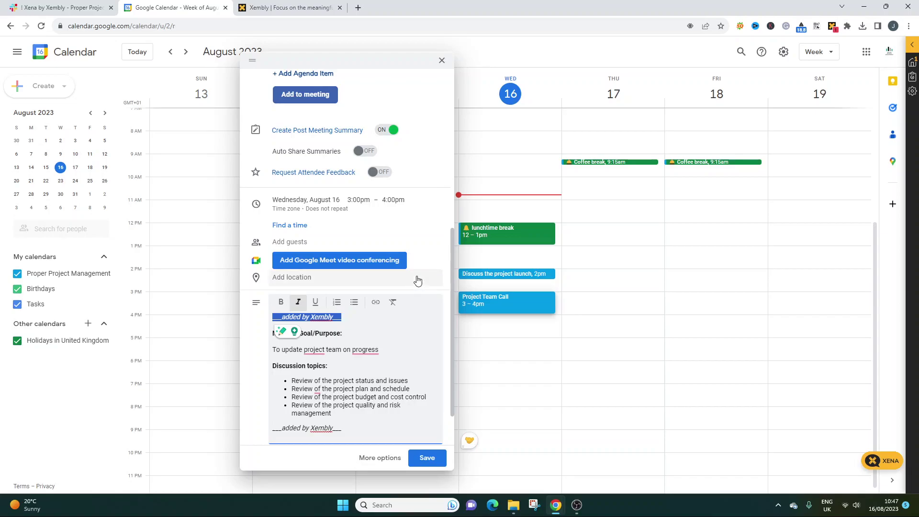
left_click(378, 320)
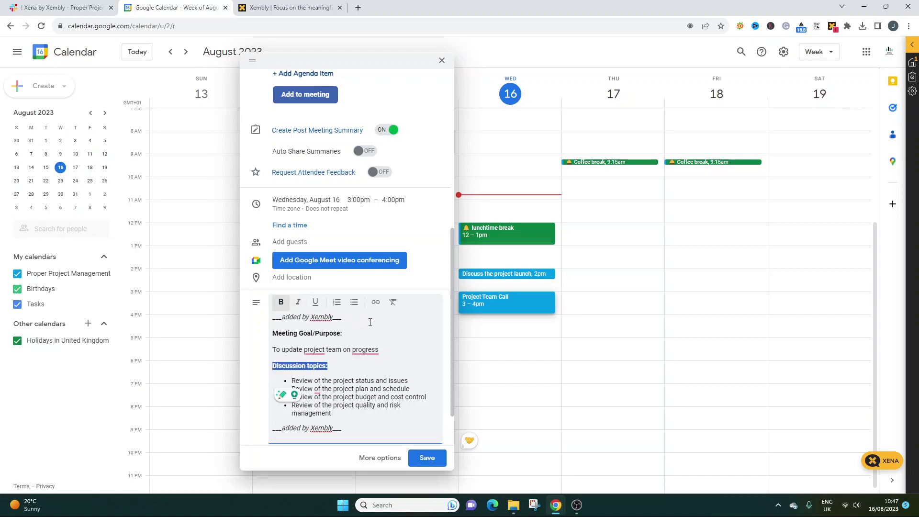
scroll(337, 385, "down", 1)
scroll(337, 385, "down", 3)
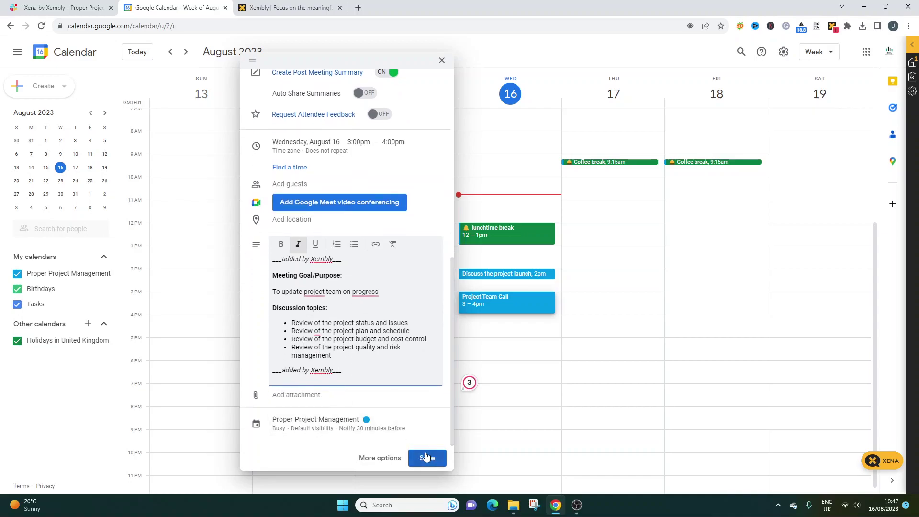
left_click(427, 457)
Open the saved Project Team Call and its full event details to review the added goal and discussion topics
left_click(498, 298)
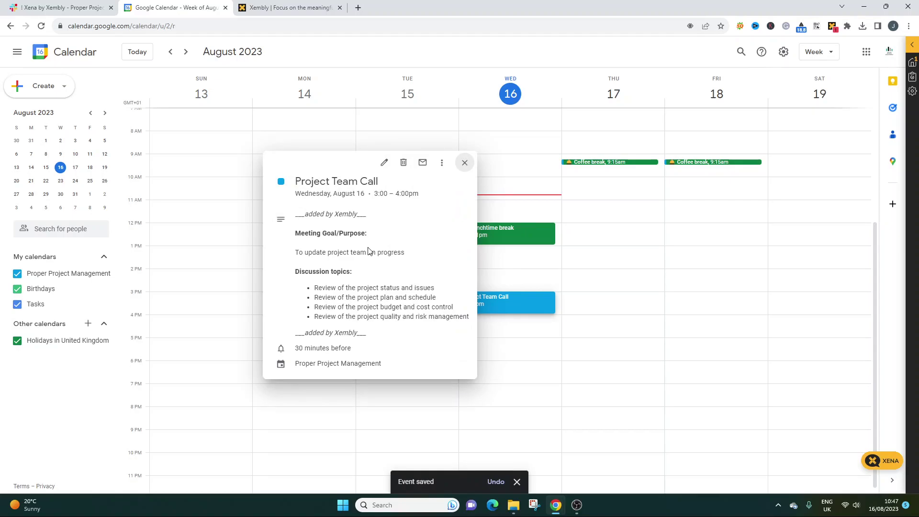
double_click(498, 303)
left_click(18, 55)
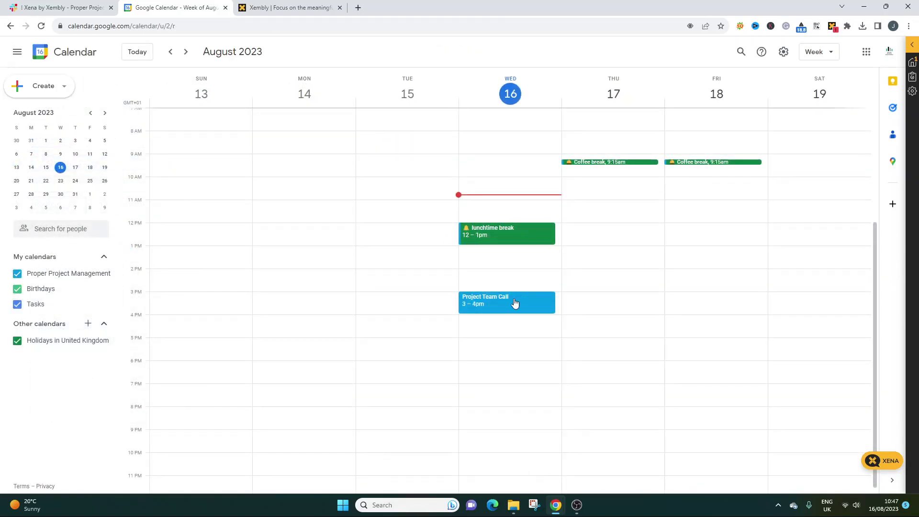
left_click(514, 303)
left_click(384, 162)
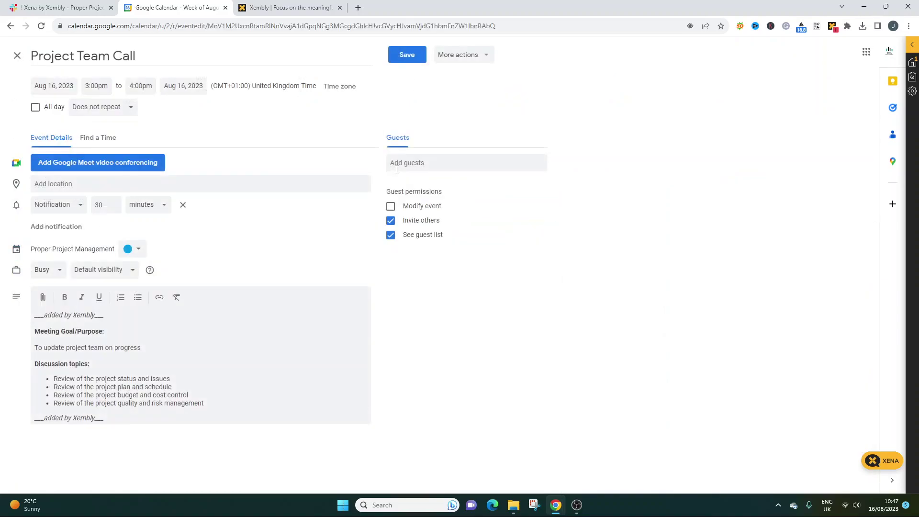
right_click(486, 322)
key("Escape")
Start an untitled 4:00–5:00pm event on August 16 and turn on Auto Share Summaries and Request Attendee Feedback
left_click(469, 320)
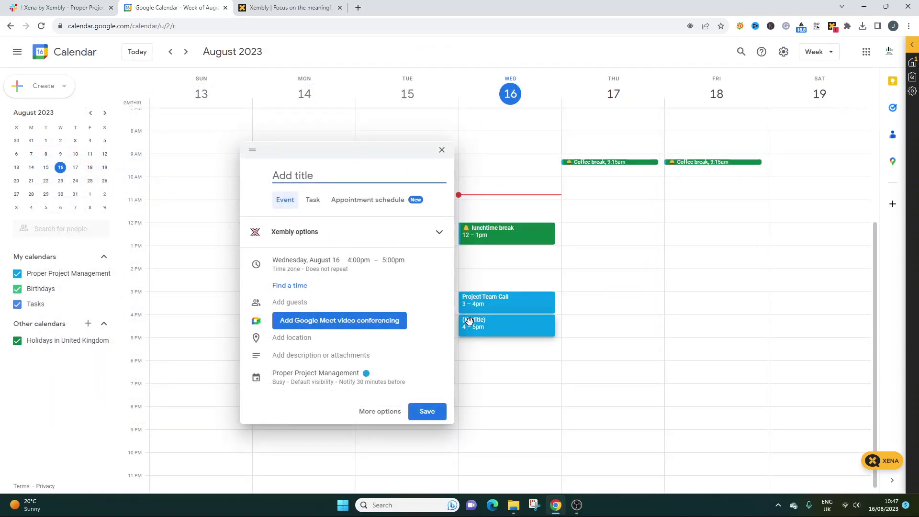
left_click(438, 231)
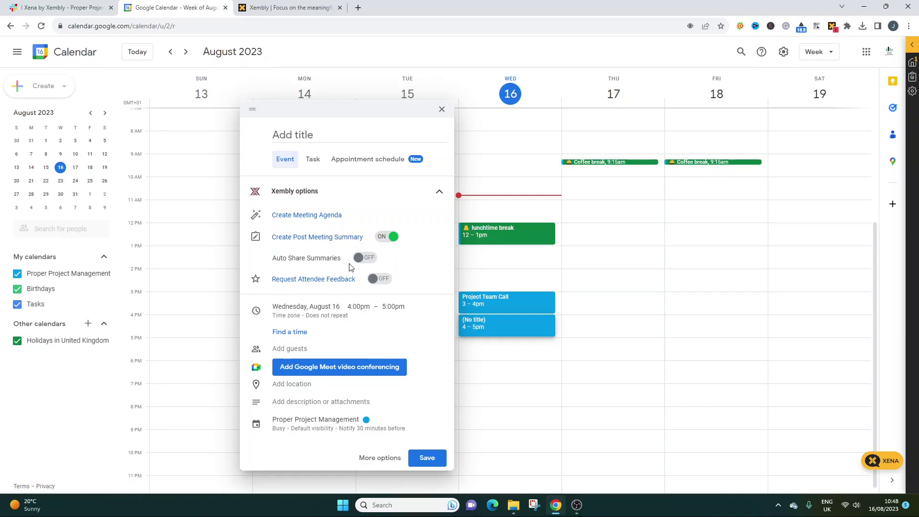
left_click(367, 259)
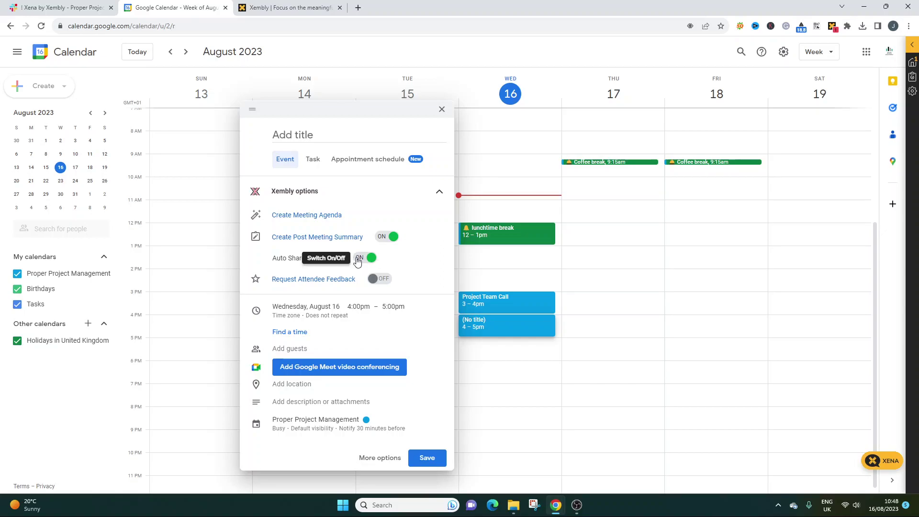
left_click(380, 282)
double_click(318, 279)
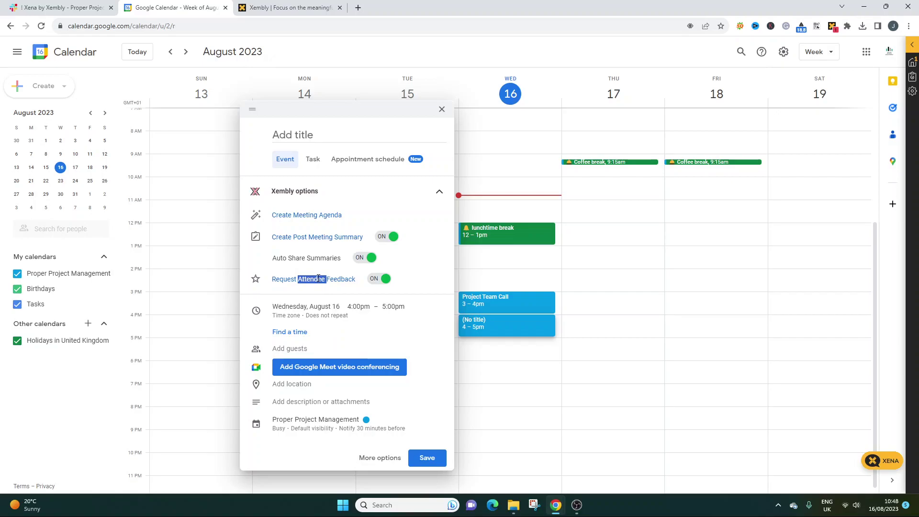
Discard the untitled 4:00–5:00pm event draft on August 16 without saving it
triple_click(327, 278)
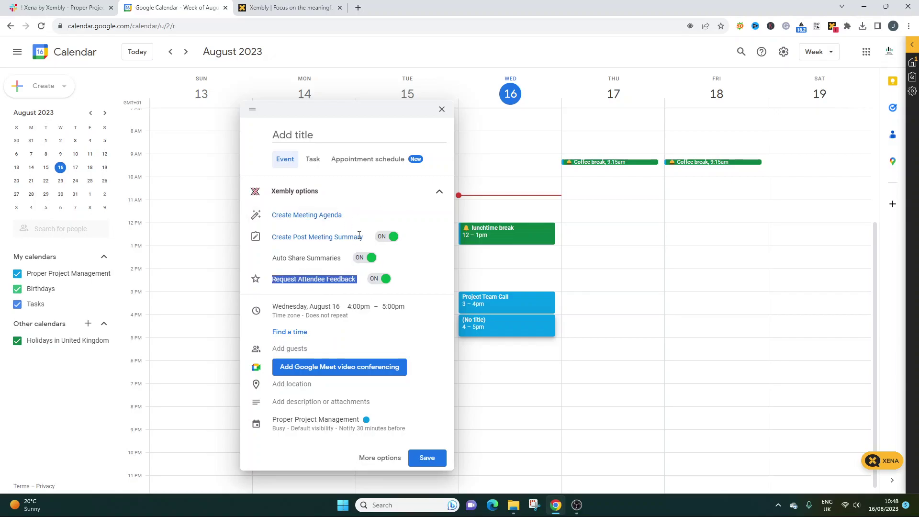
left_click(442, 109)
left_click(510, 322)
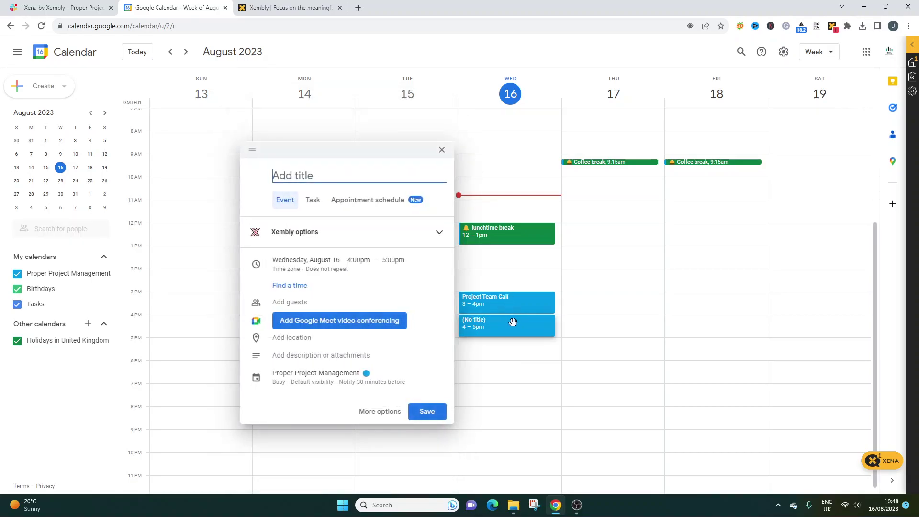
left_click(288, 236)
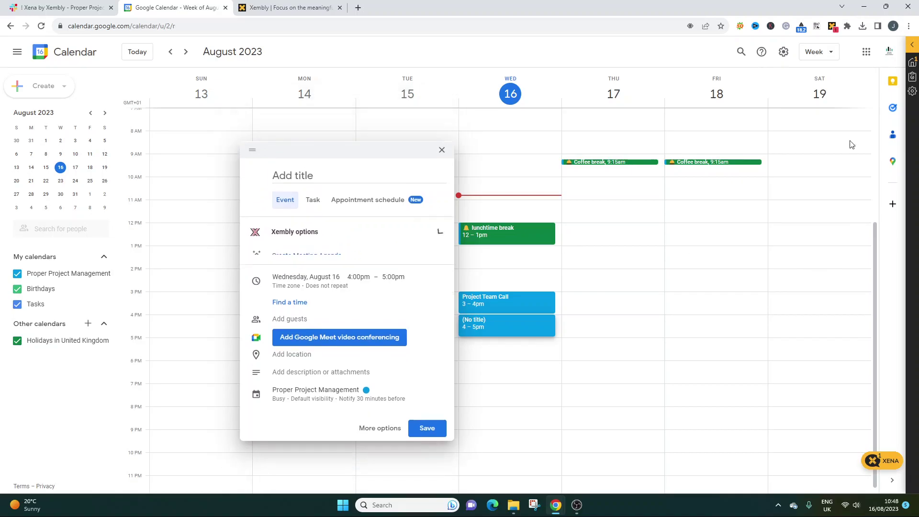
left_click(896, 463)
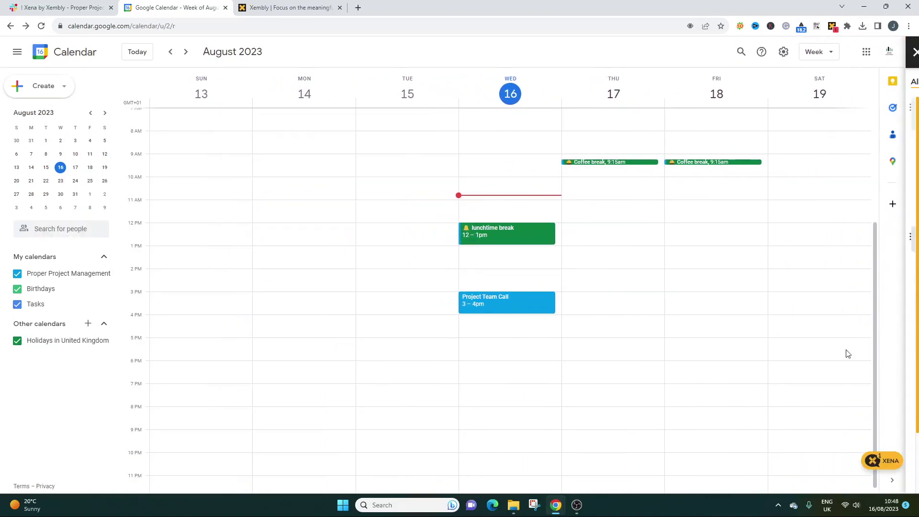
Open the Xena History to review the past requests made to the assistant, and close it again
left_click(880, 462)
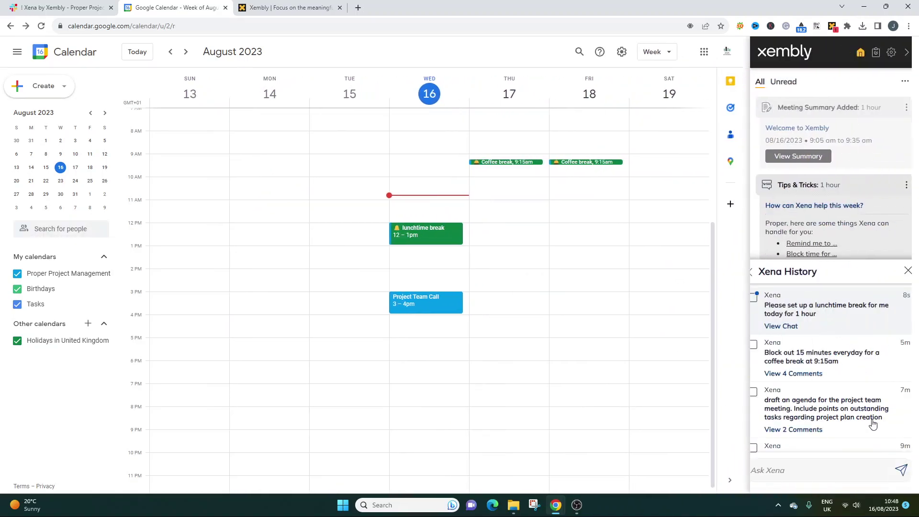
left_click(907, 271)
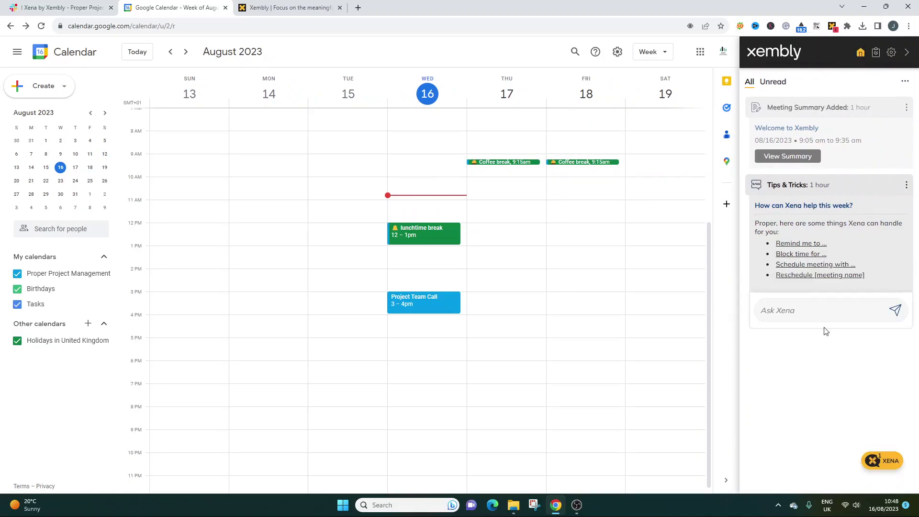
left_click(907, 51)
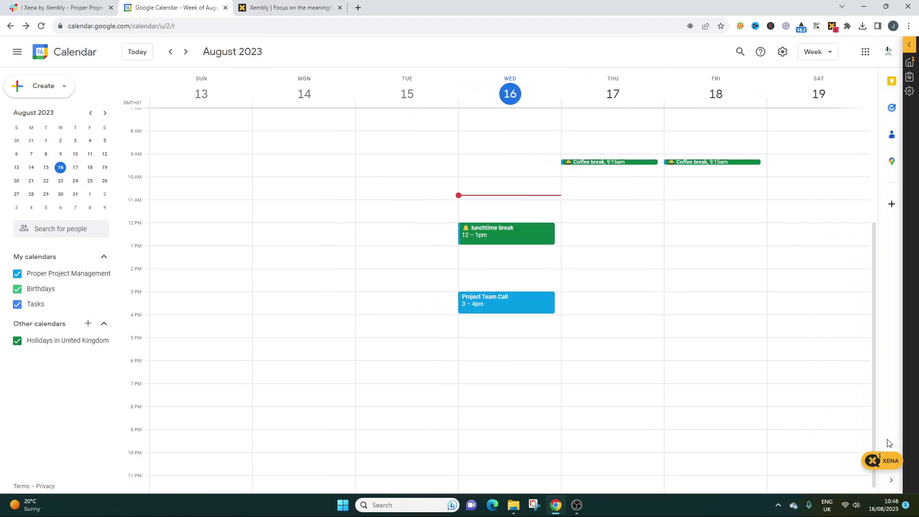
left_click(882, 460)
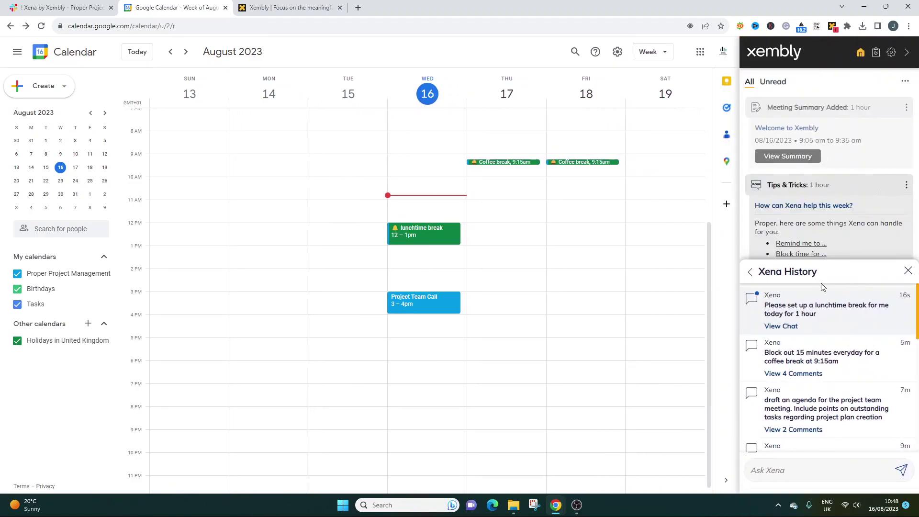
left_click(907, 270)
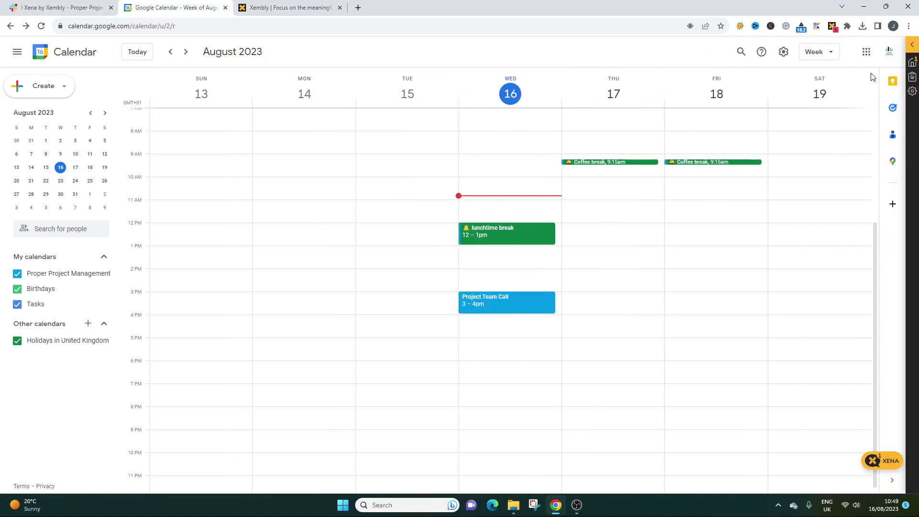
Open the Welcome to Xembly meeting in the Xembly panel and review its meeting info, goal and agenda
mouse_move(914, 69)
left_click(811, 62)
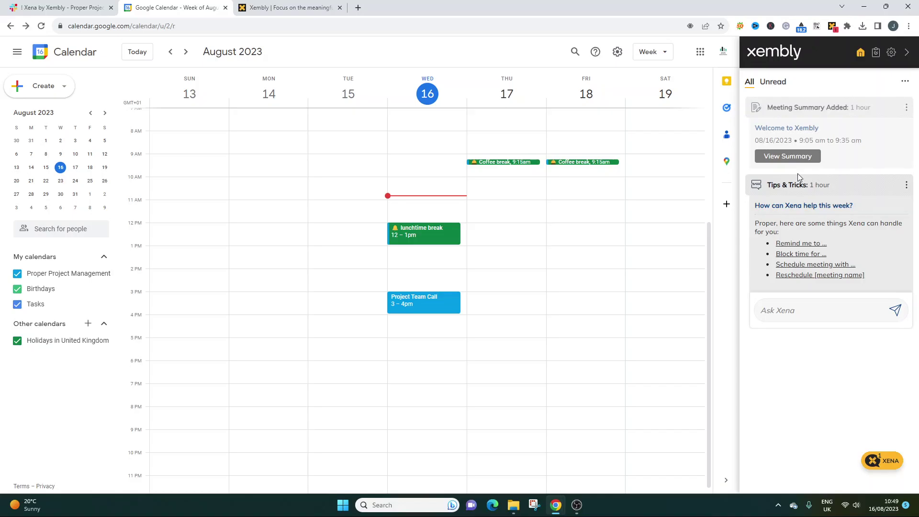
left_click(807, 132)
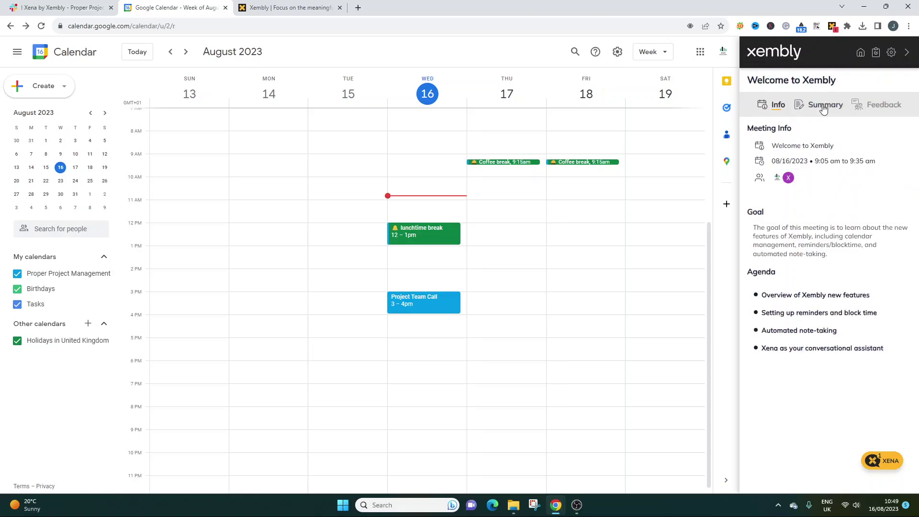
triple_click(781, 242)
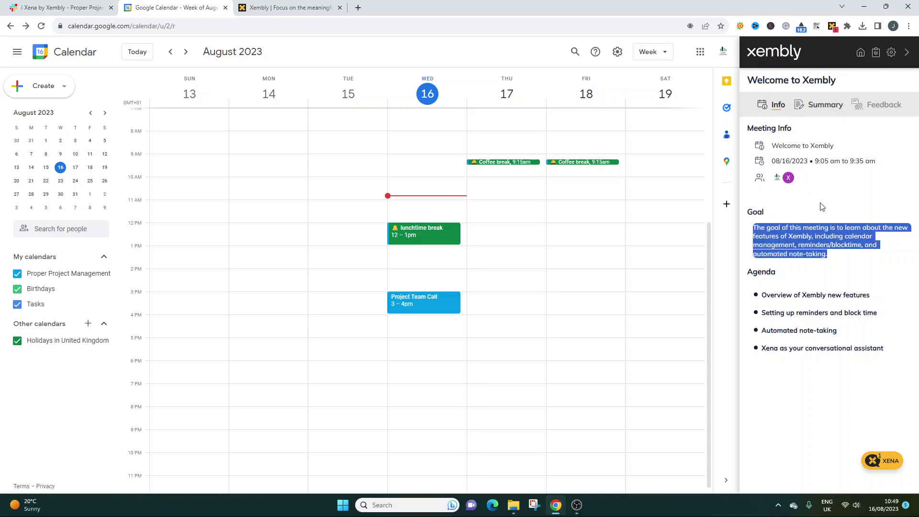
triple_click(792, 295)
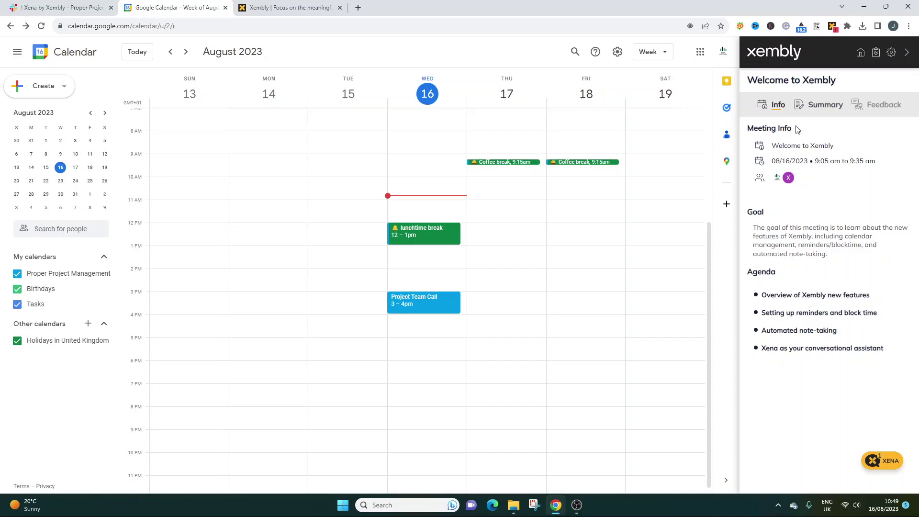
Open the summary of the Welcome to Xembly meeting and play its meeting video recording
left_click(822, 109)
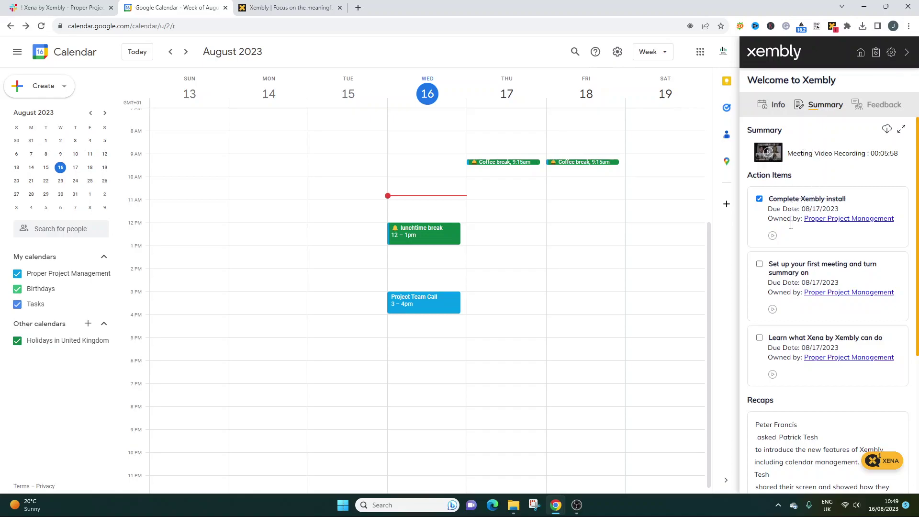
scroll(790, 178, "down", 1)
scroll(789, 179, "down", 1)
scroll(802, 163, "up", 2)
left_click(805, 155)
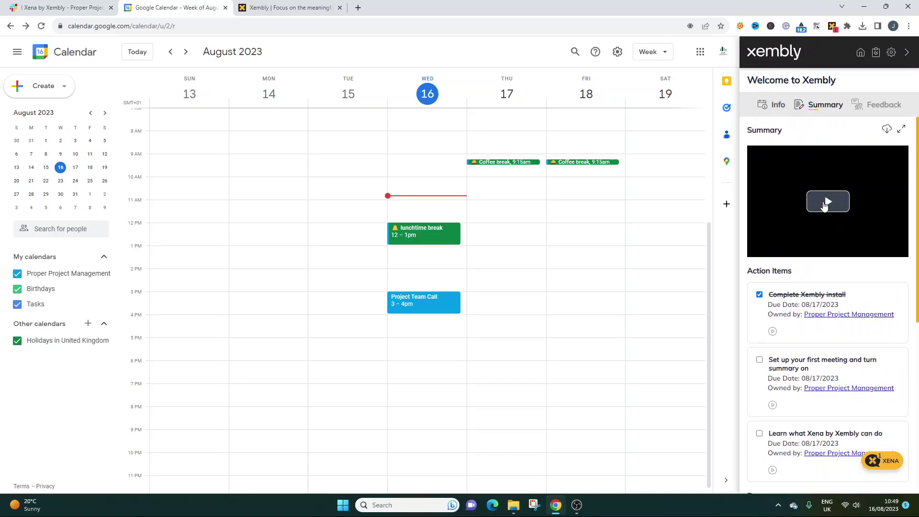
left_click(777, 107)
left_click(797, 108)
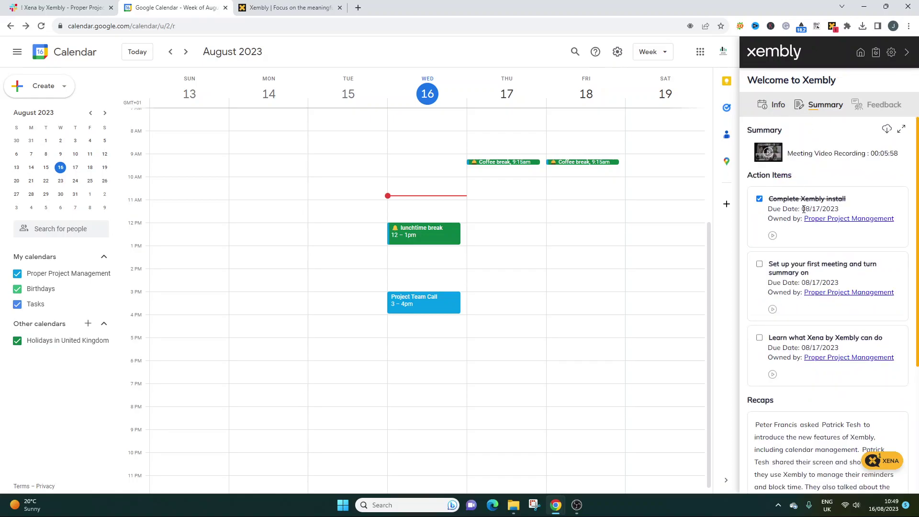
left_click(785, 158)
left_click(824, 192)
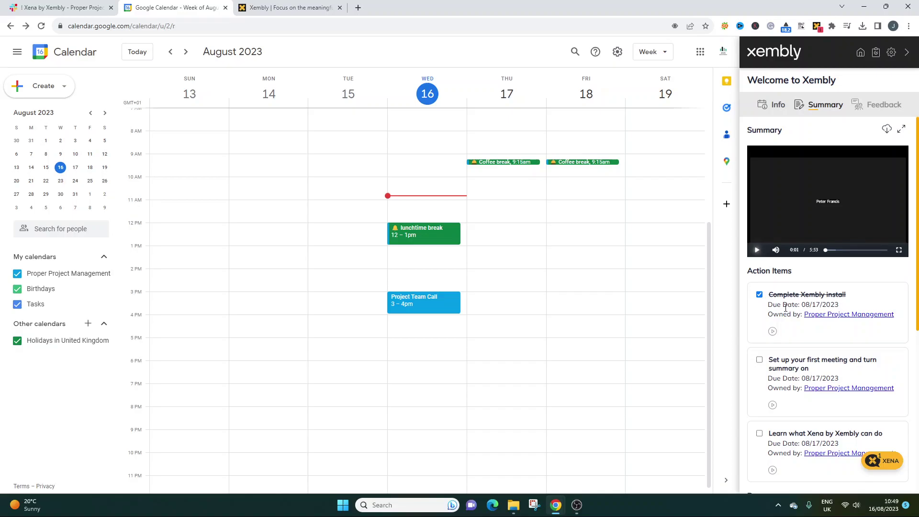
Review the summary's action items and recap, and return to the Welcome to Xembly meeting info
scroll(794, 263, "down", 6)
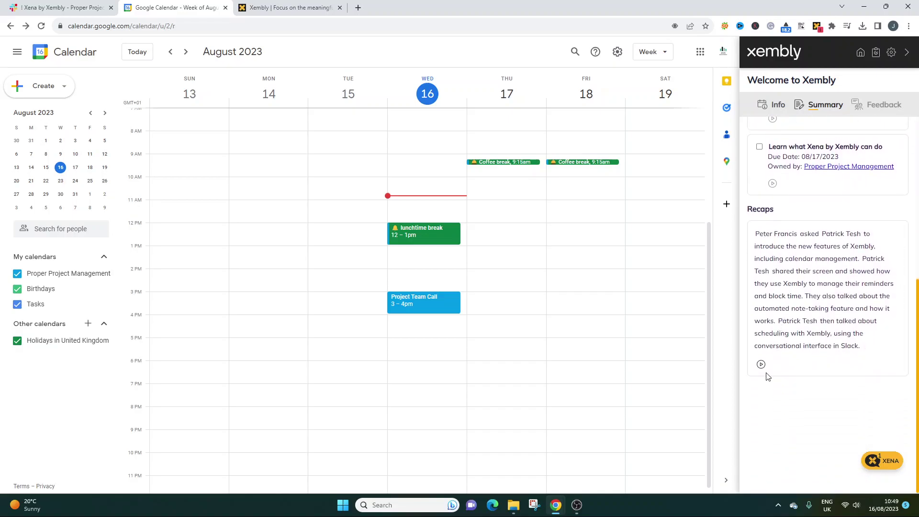
scroll(787, 267, "up", 6)
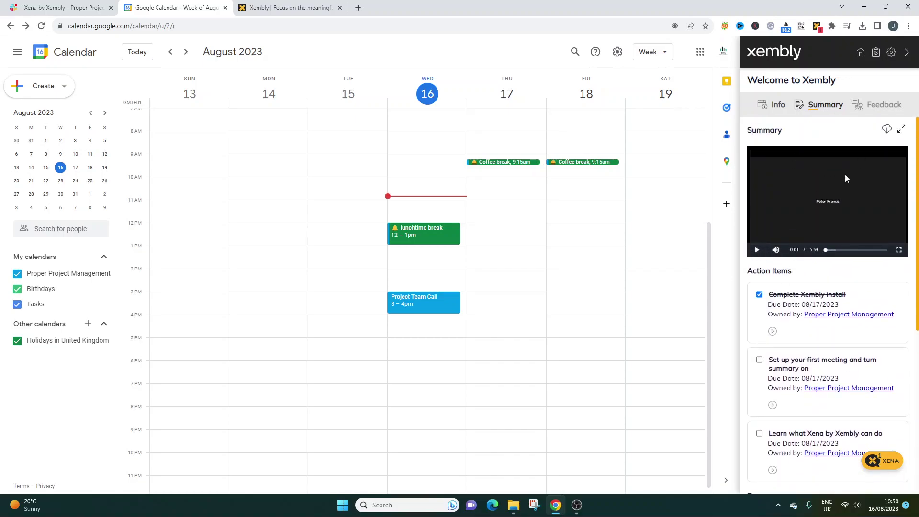
scroll(809, 263, "down", 6)
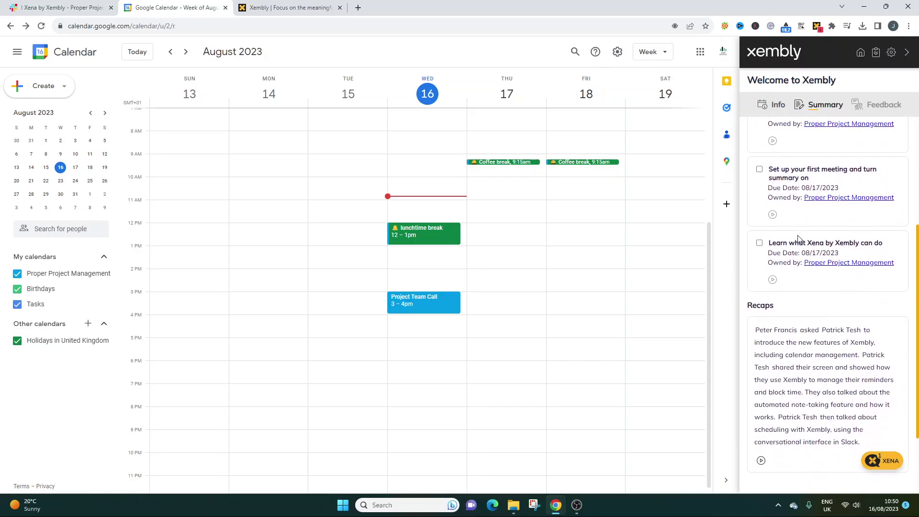
scroll(816, 287, "up", 6)
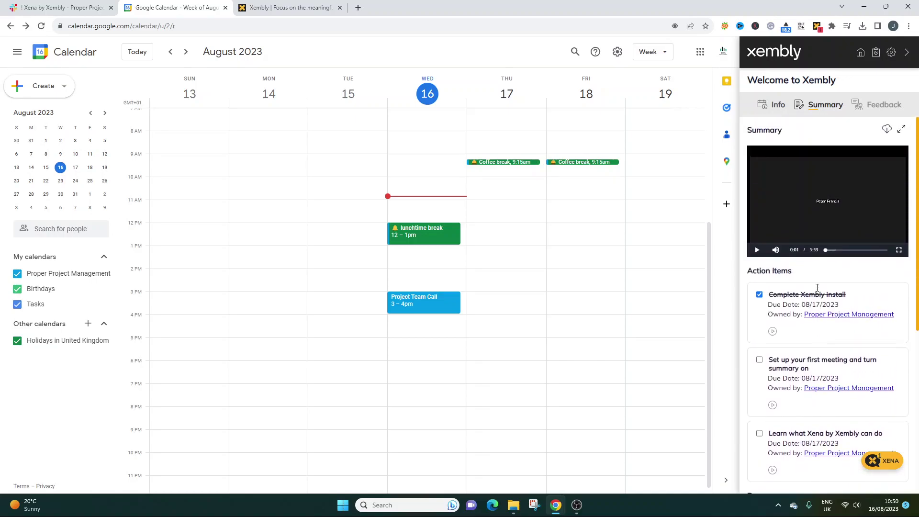
left_click(776, 106)
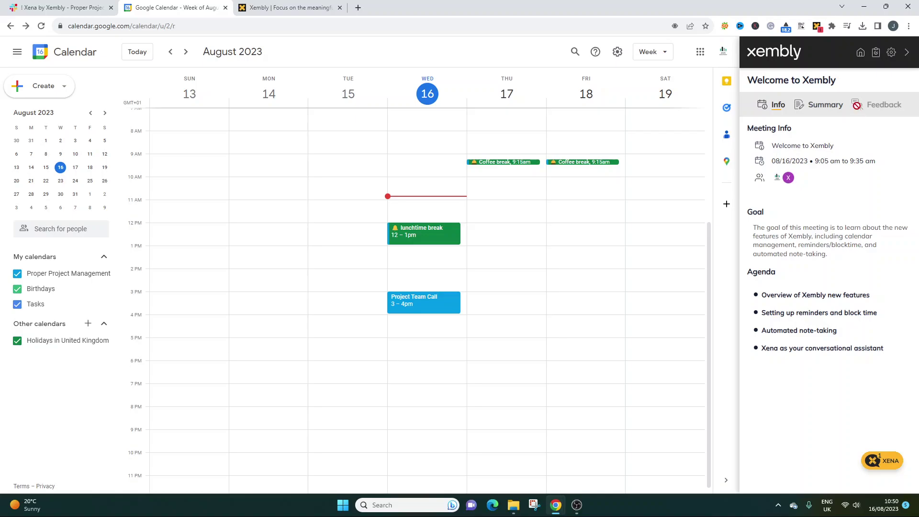
scroll(279, 180, "up", 1)
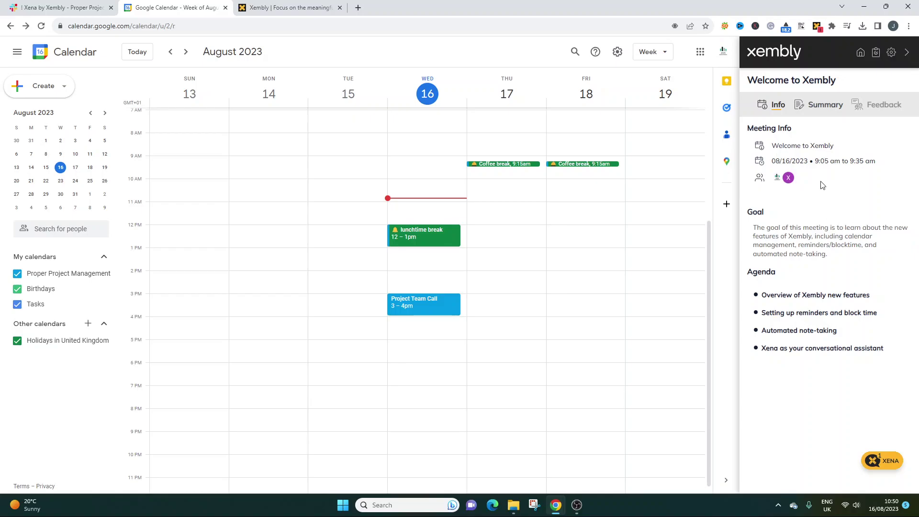
Open the Xembly task list and view the actions available for the customer presentation task
left_click(864, 53)
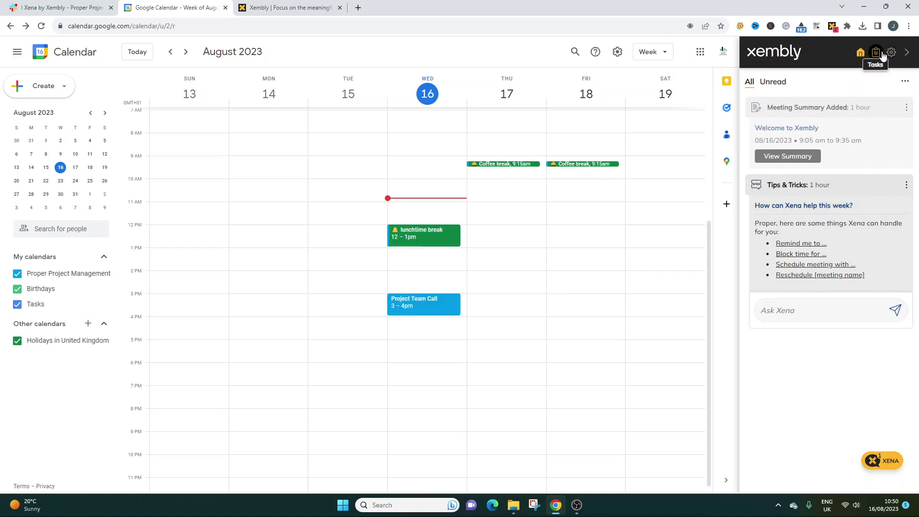
left_click(881, 55)
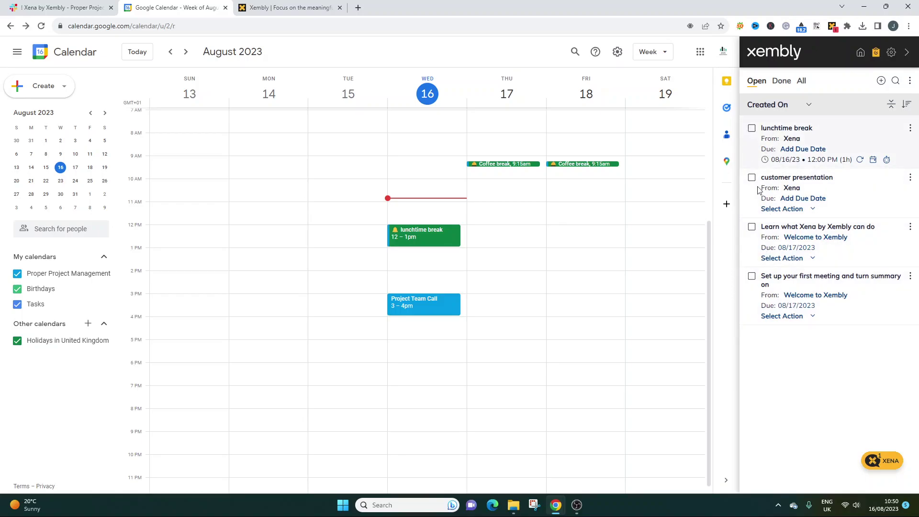
left_click(812, 211)
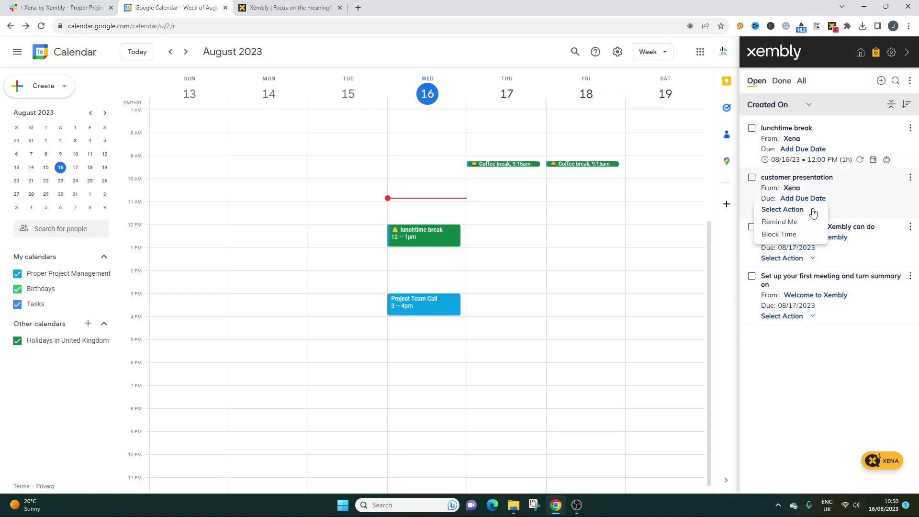
left_click(805, 211)
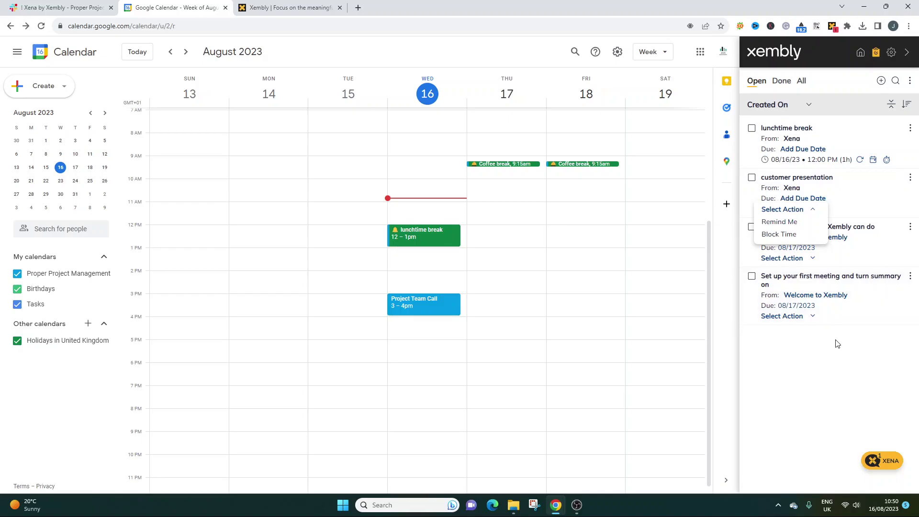
Open the Xembly settings and review the Account Configuration, including the video conferencing options
left_click(891, 52)
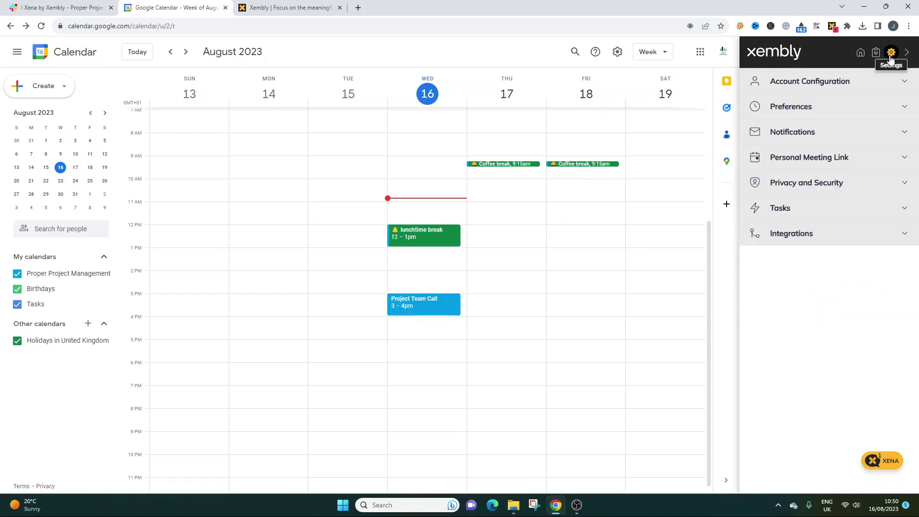
left_click(901, 82)
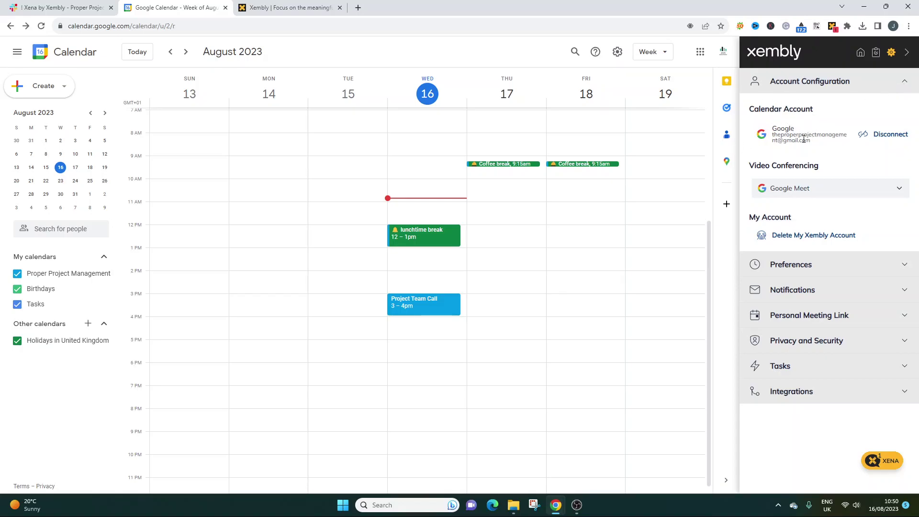
left_click(812, 191)
left_click(834, 168)
Open the Xembly Preferences and review the work hours, open-slot search and Xena Personality options
left_click(837, 269)
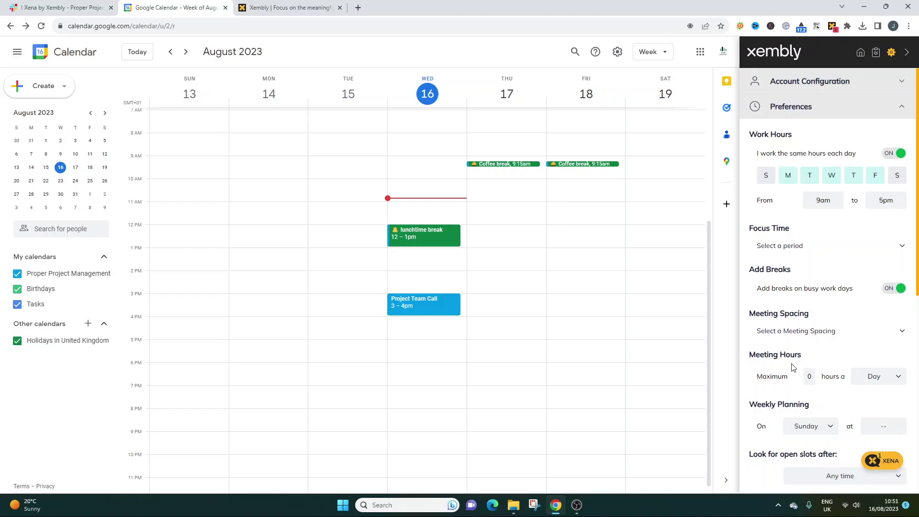
scroll(814, 378, "down", 3)
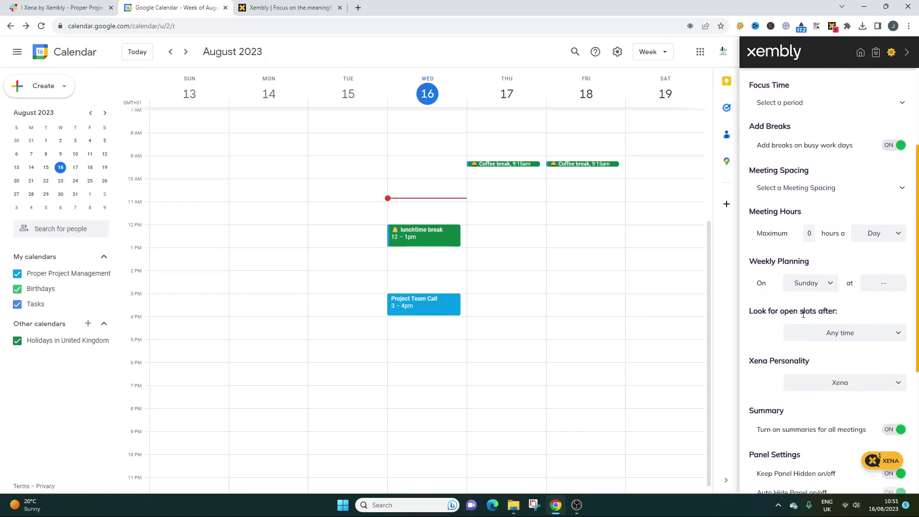
left_click(838, 341)
left_click(837, 346)
scroll(837, 357, "down", 3)
left_click(839, 241)
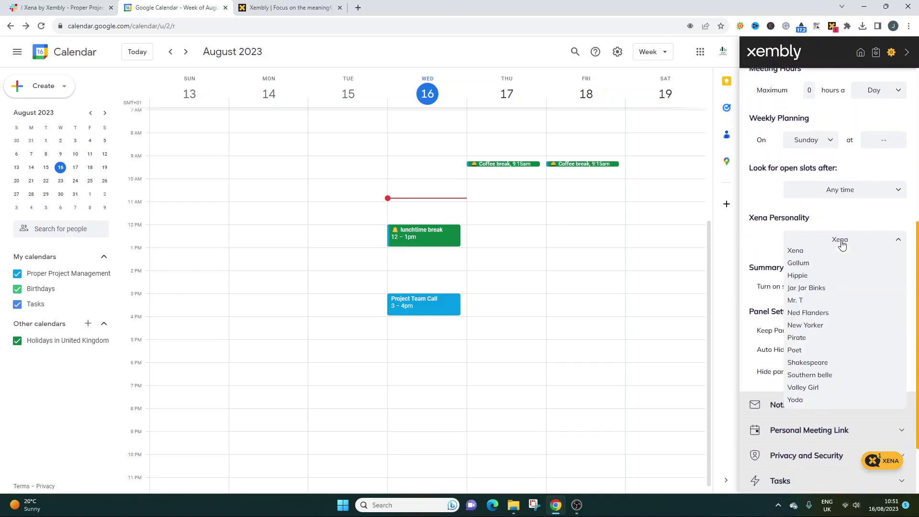
left_click(758, 240)
left_click(808, 239)
left_click(756, 244)
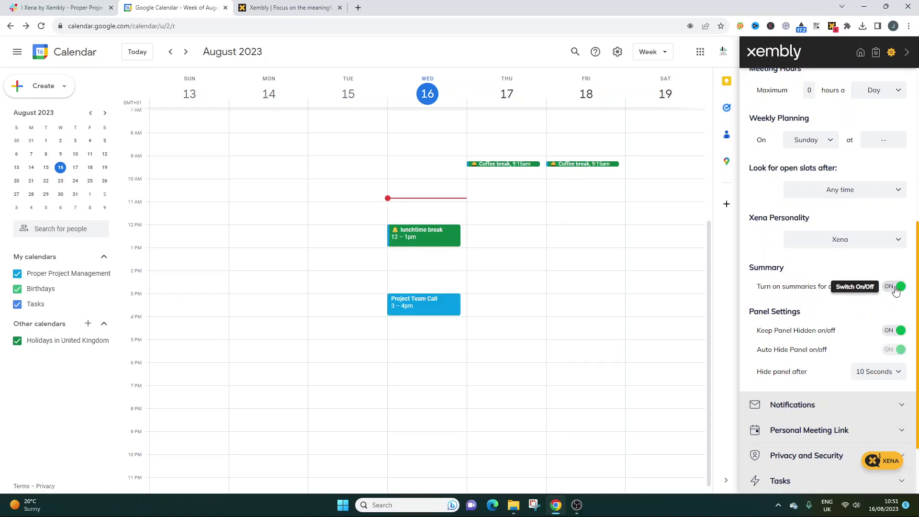
Review the summary and panel preferences, and open the Notifications settings
scroll(837, 246, "down", 3)
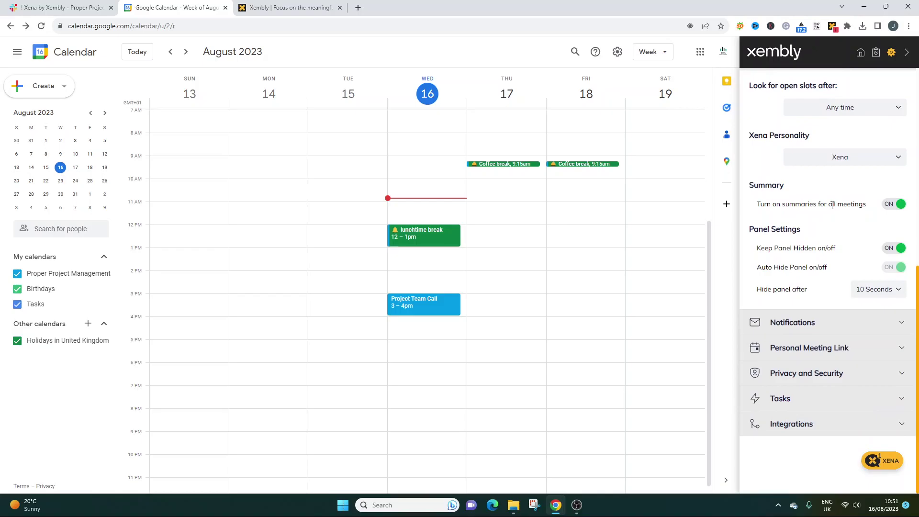
left_click(835, 324)
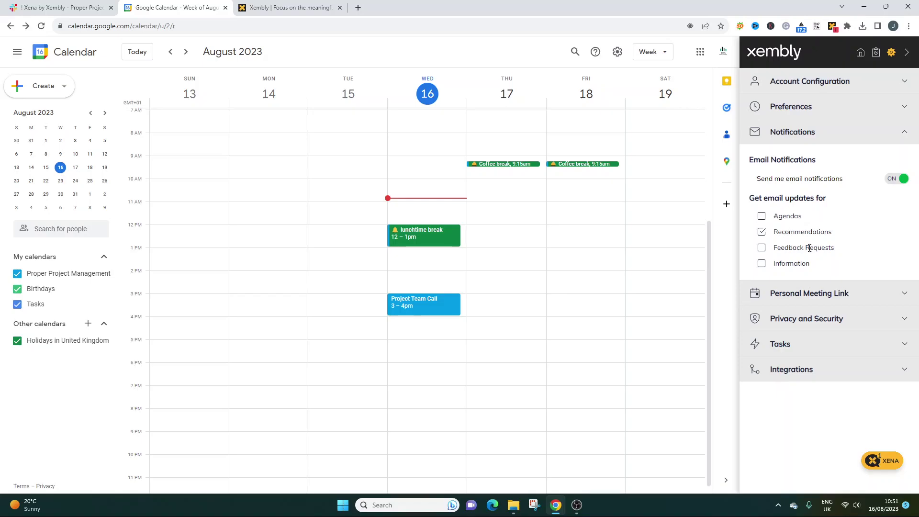
Review the Personal Meeting Link, Privacy and Security, Tasks and Integrations settings in Xembly, and close the Xembly panel
left_click(809, 294)
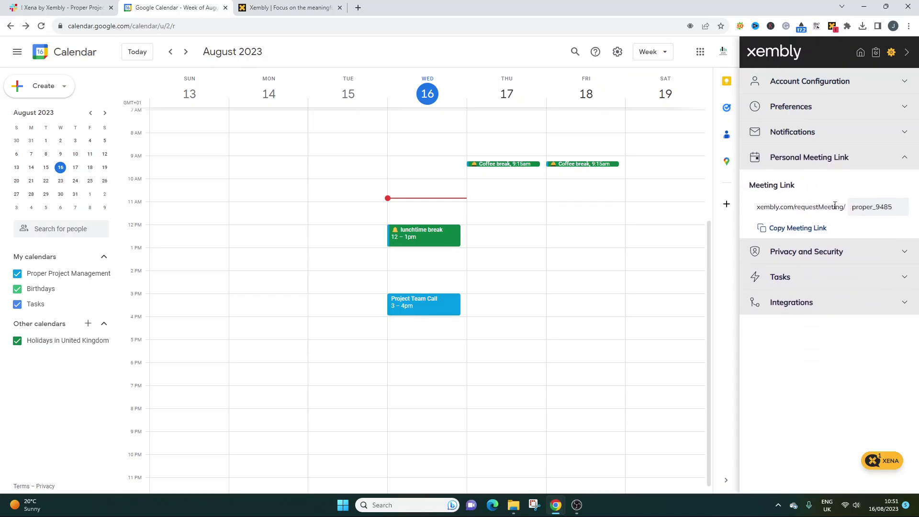
left_click(848, 253)
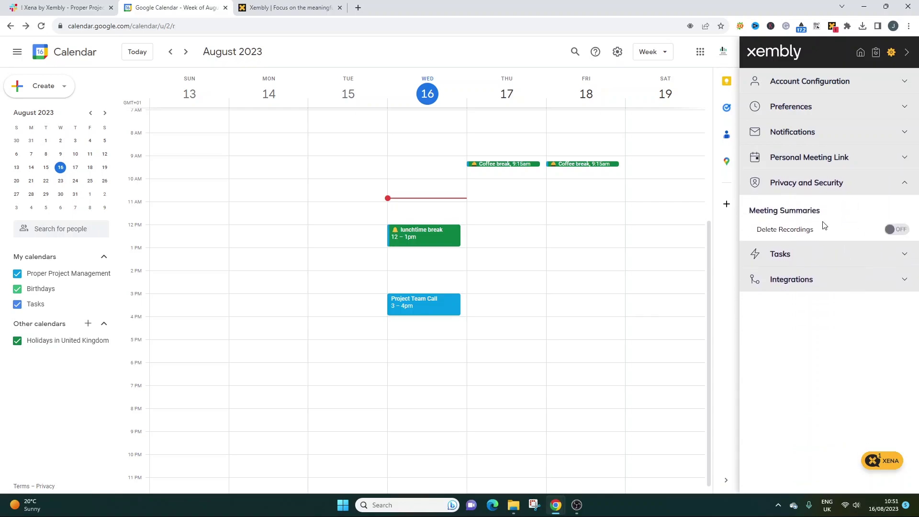
left_click(832, 263)
left_click(840, 291)
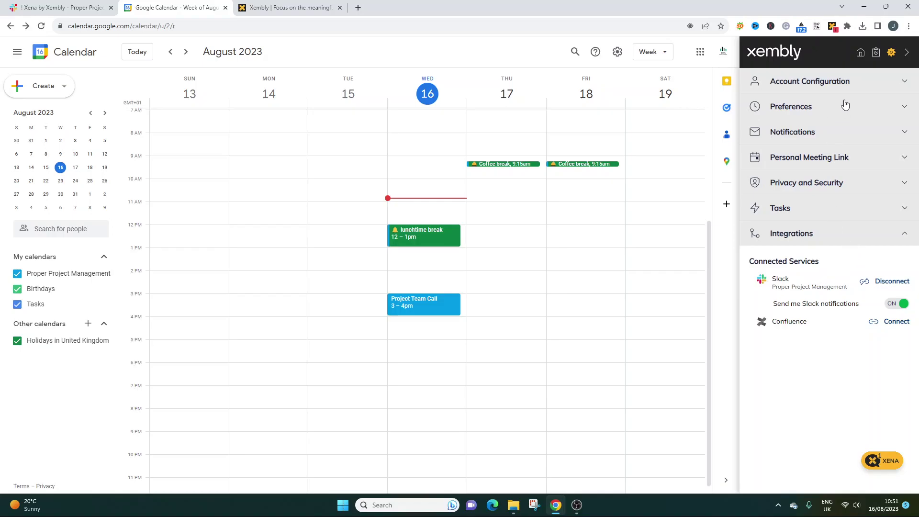
left_click(903, 52)
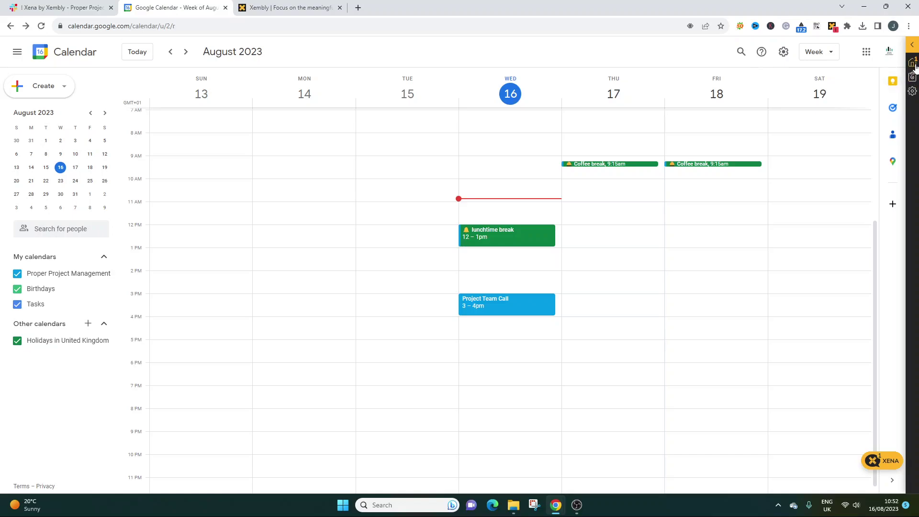
left_click(912, 76)
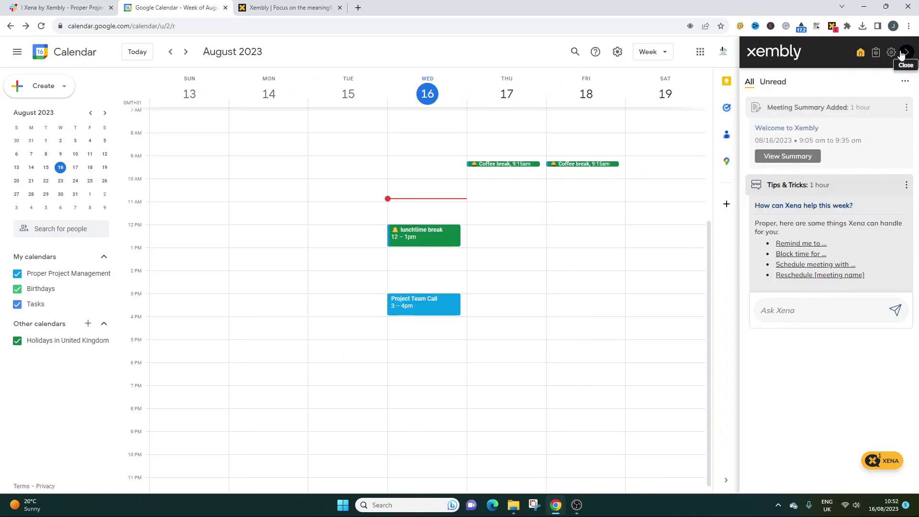
left_click(540, 228)
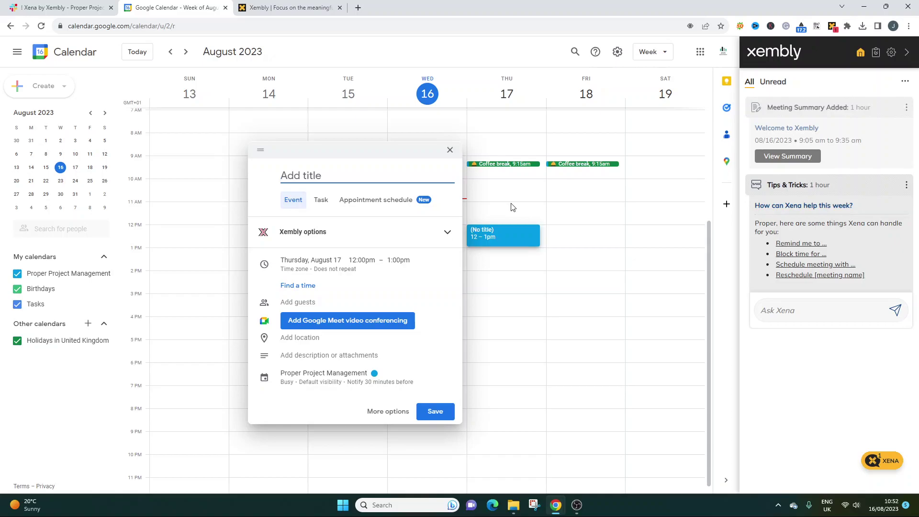
left_click(511, 207)
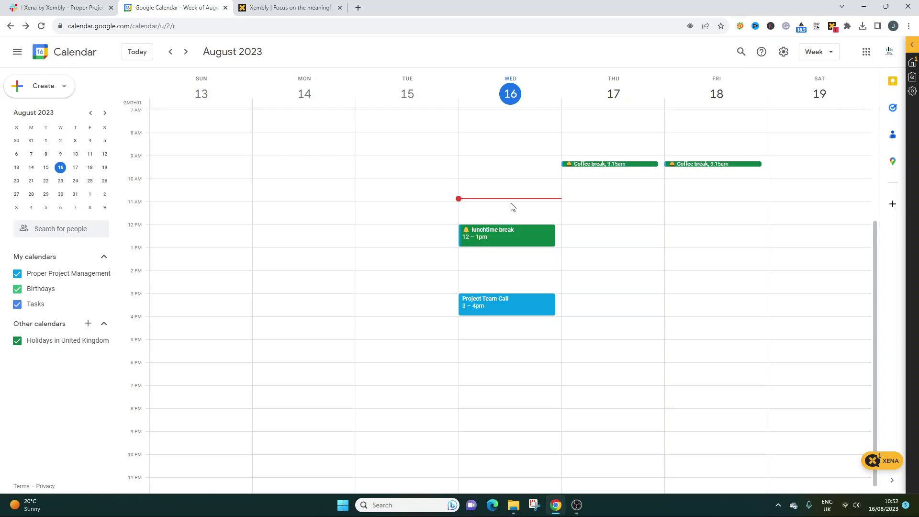
left_click(513, 207)
left_click(515, 211)
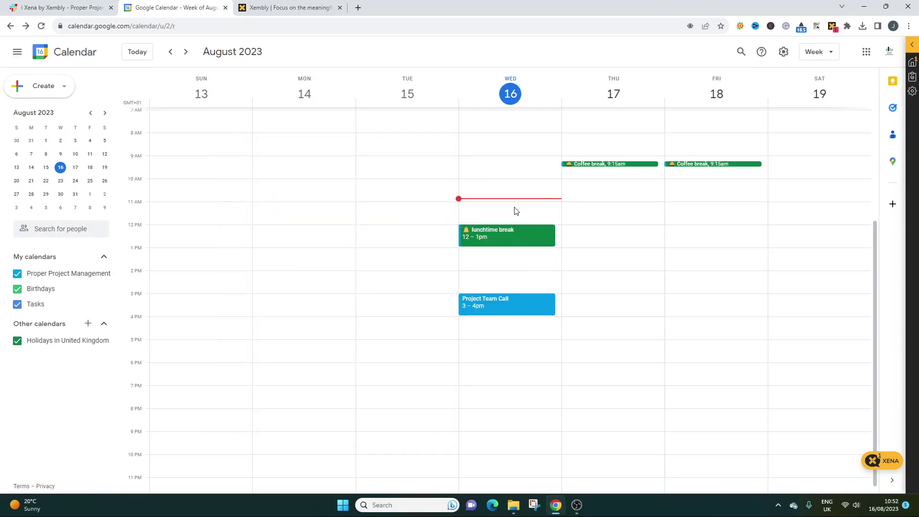